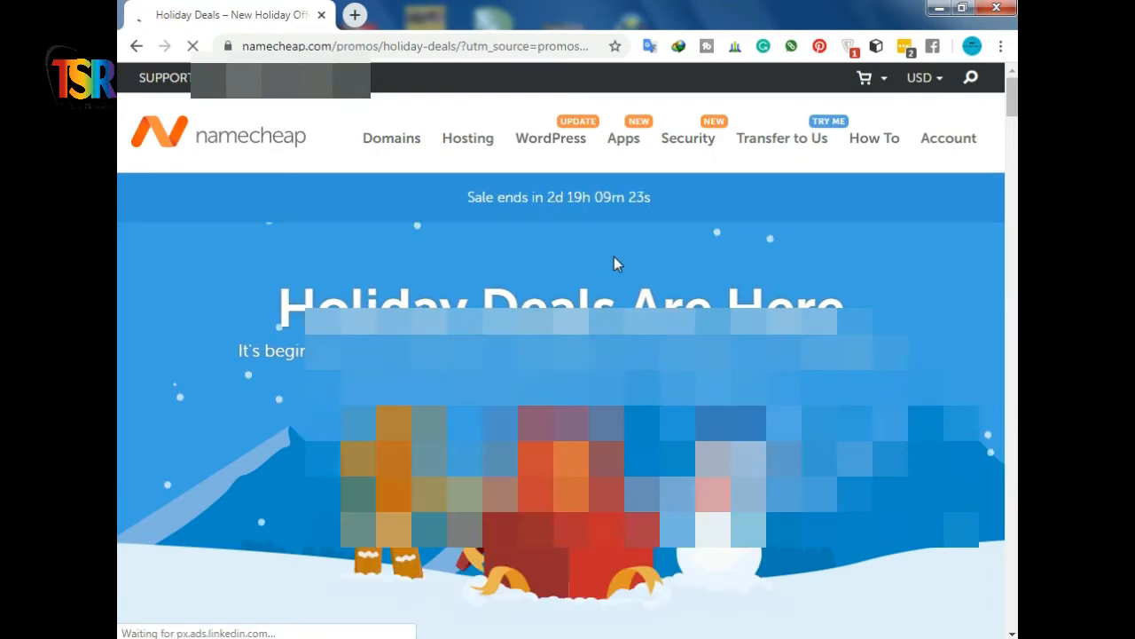
# Step: Go to the domain registration deals and search for the domain name desinuskhe
pyautogui.scroll(-4, 578, 264)
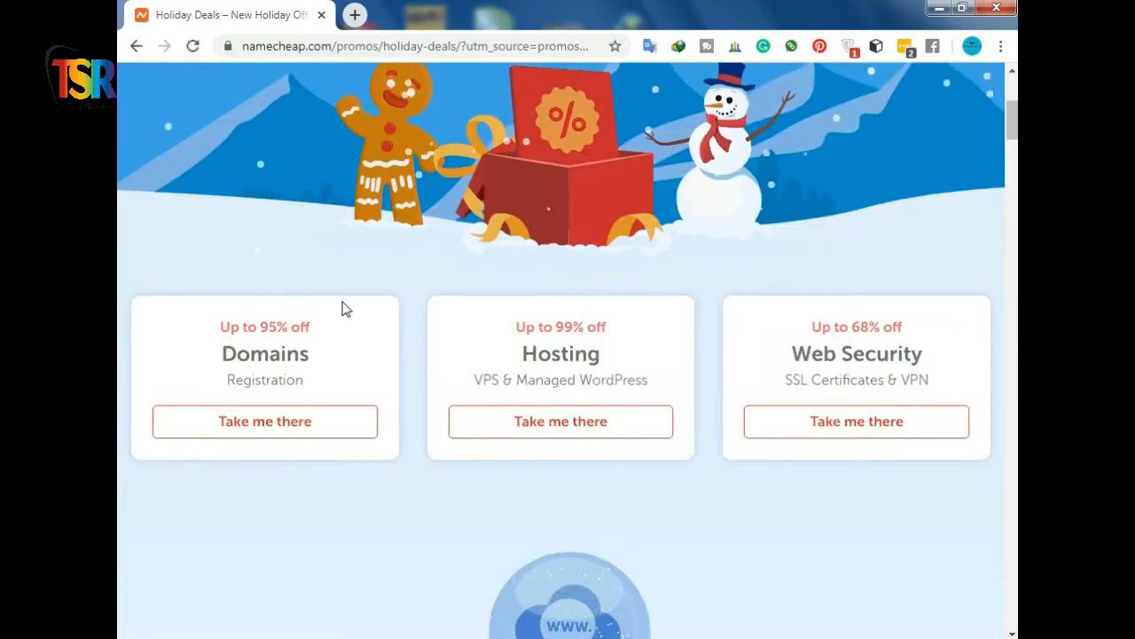
pyautogui.click(276, 430)
pyautogui.scroll(-2, 293, 423)
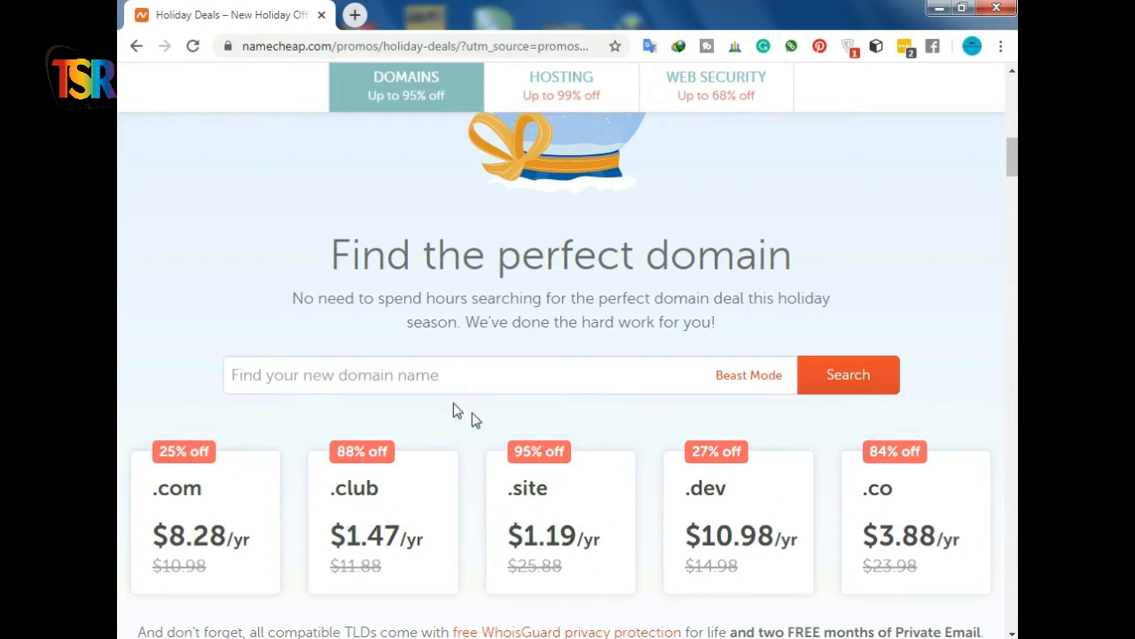
pyautogui.click(409, 371)
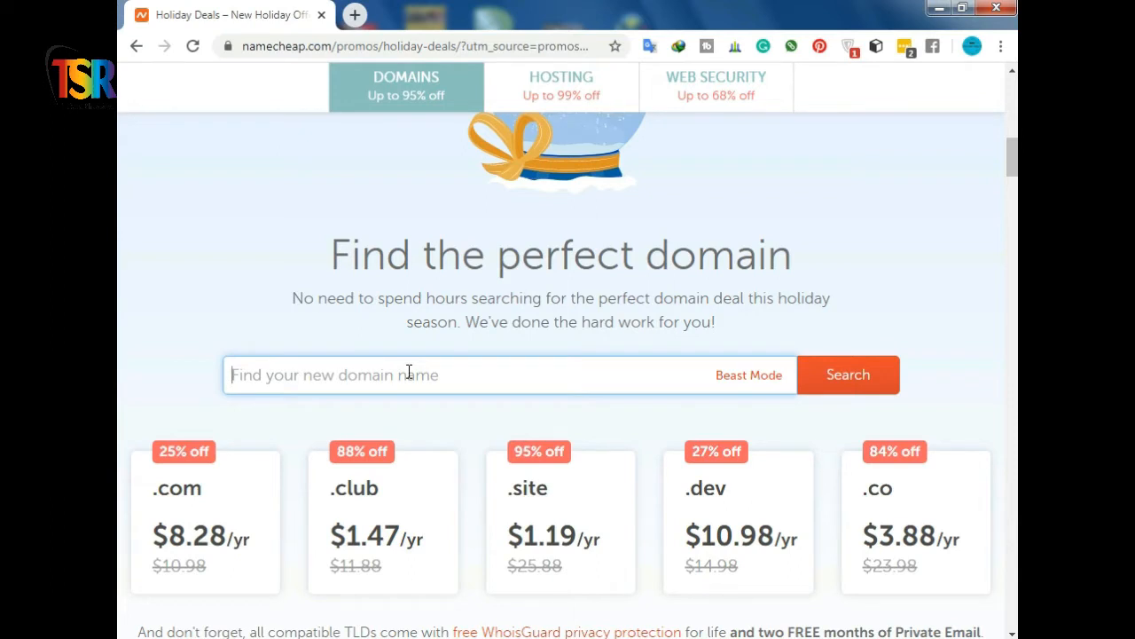
pyautogui.write('desinuskhe')
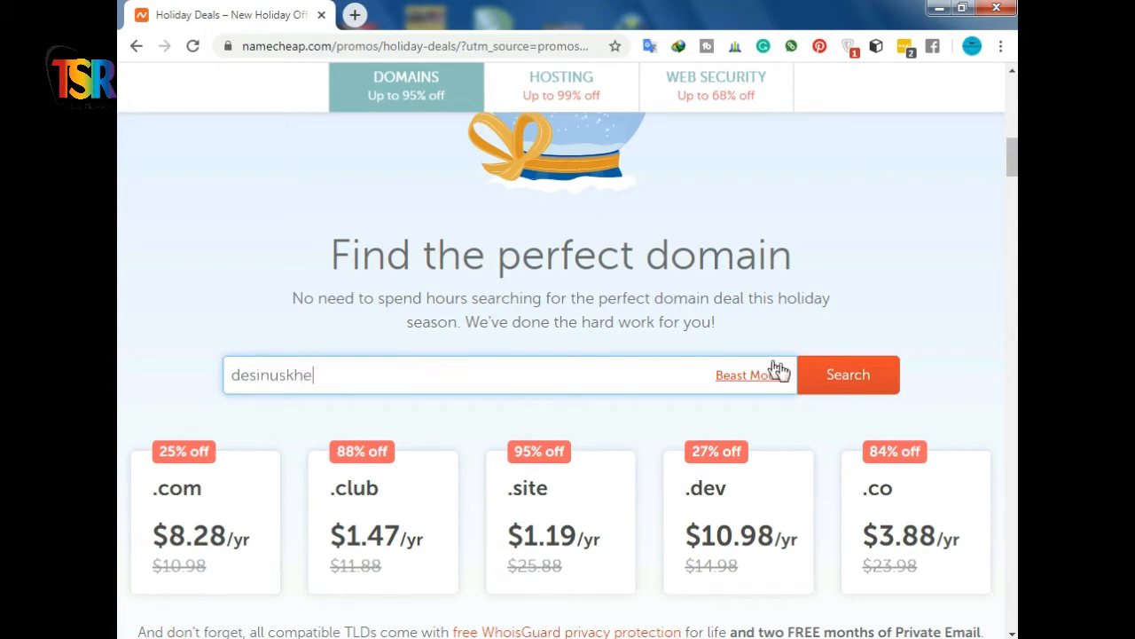
pyautogui.click(839, 377)
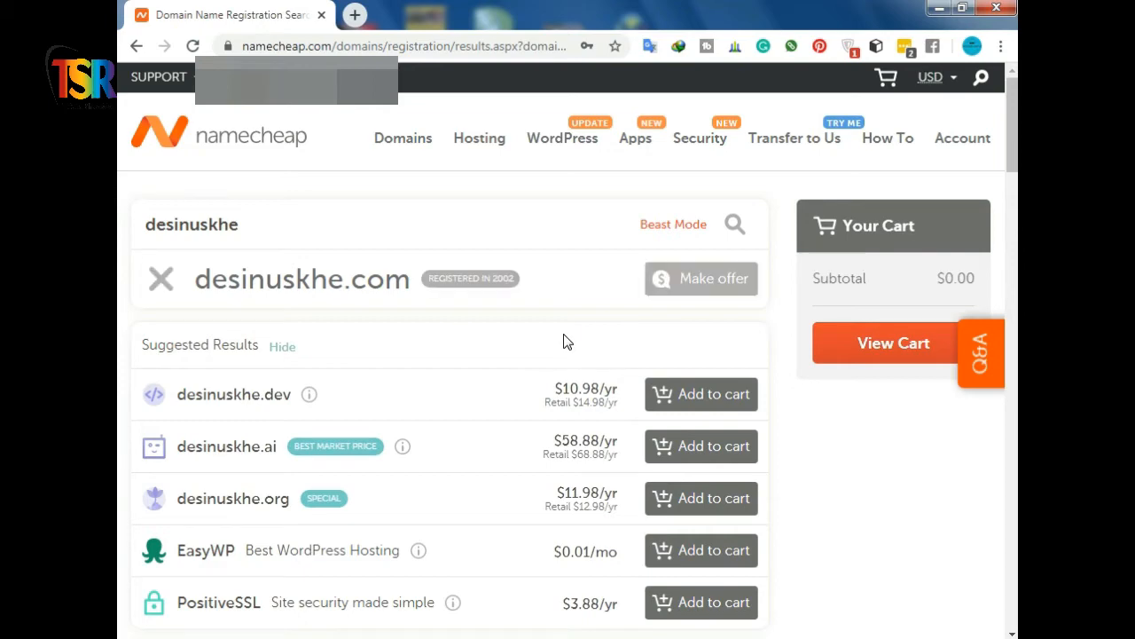
# Step: Open the Domain Name Search page in a new tab and close that tab again
pyautogui.moveTo(414, 146)
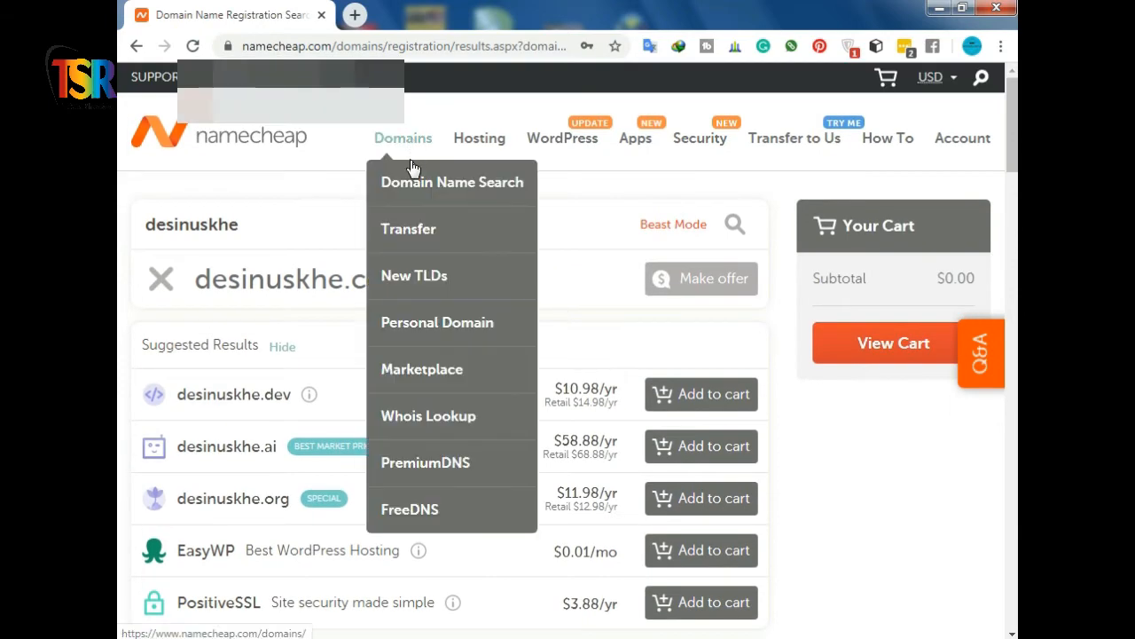
pyautogui.rightClick(458, 190)
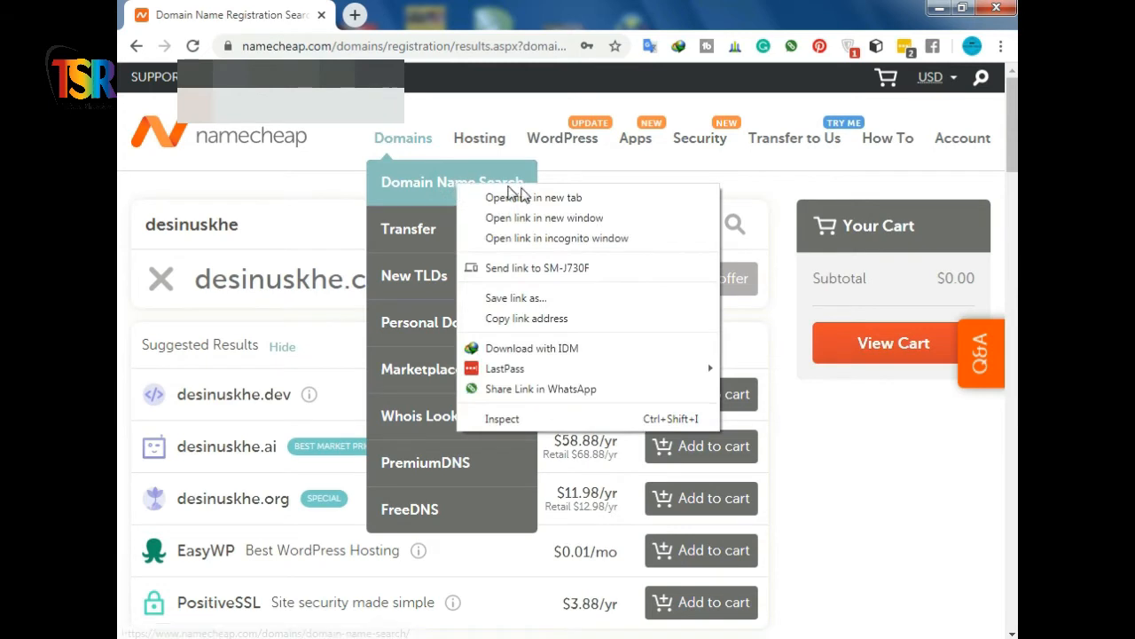
pyautogui.click(585, 192)
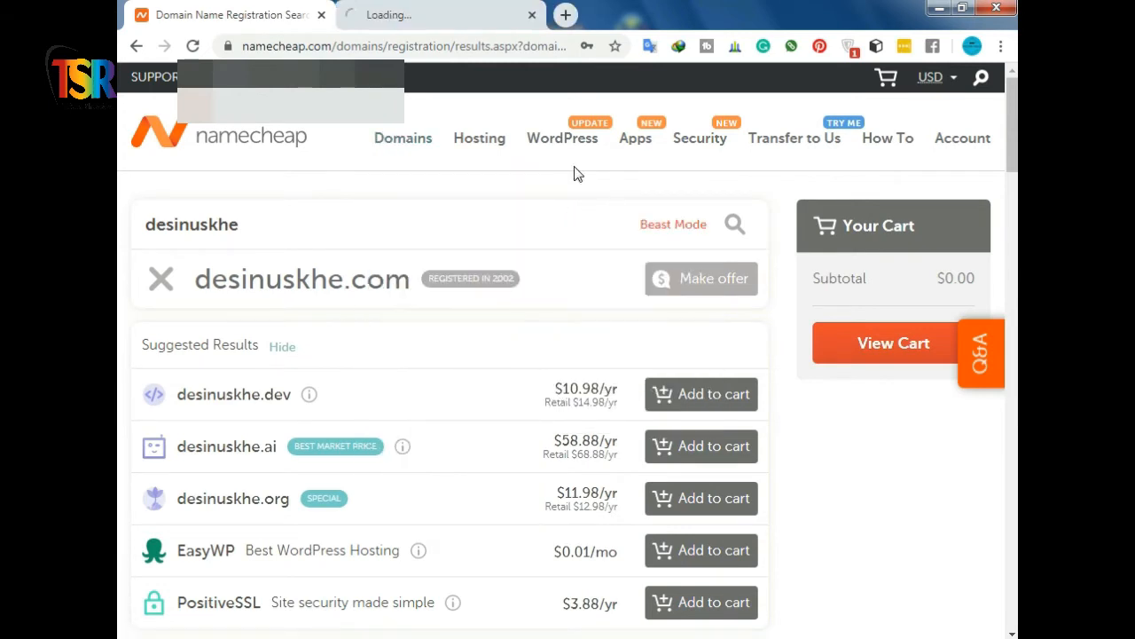
pyautogui.click(440, 17)
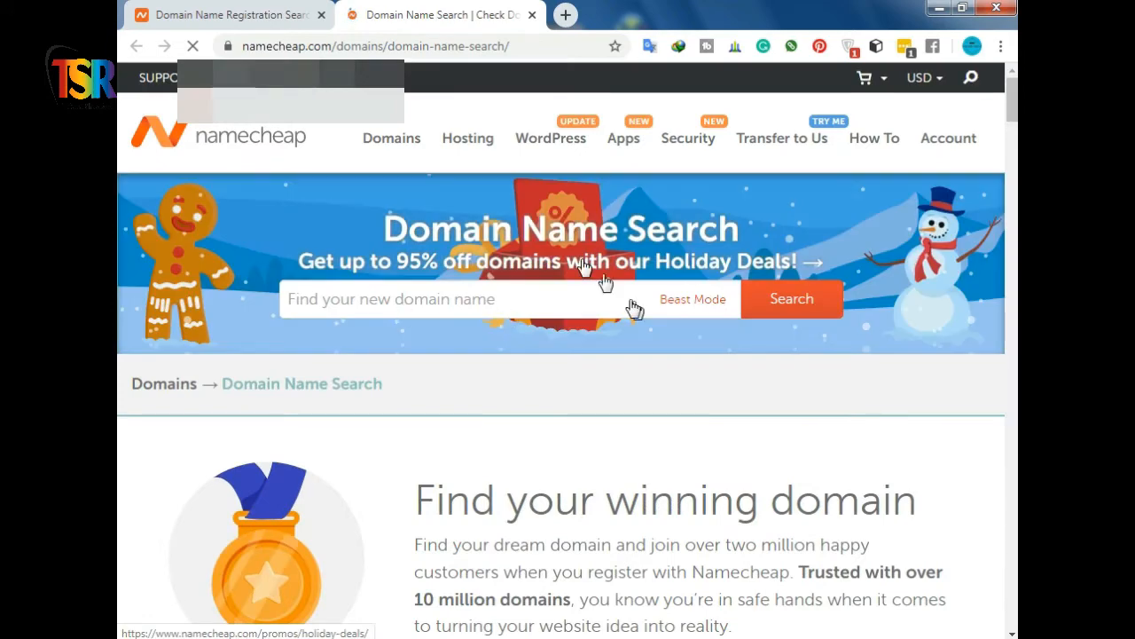
pyautogui.click(532, 15)
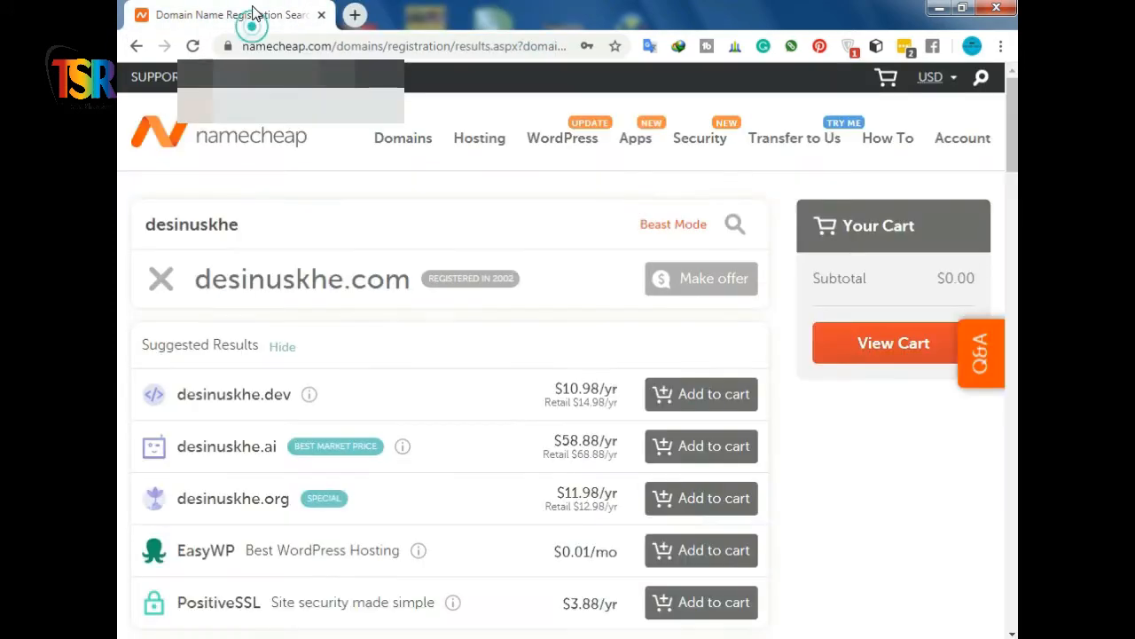
# Step: Filter the domain extensions for desinuskhe by the "$2 or less" category
pyautogui.scroll(-10, 570, 423)
pyautogui.scroll(-4, 571, 424)
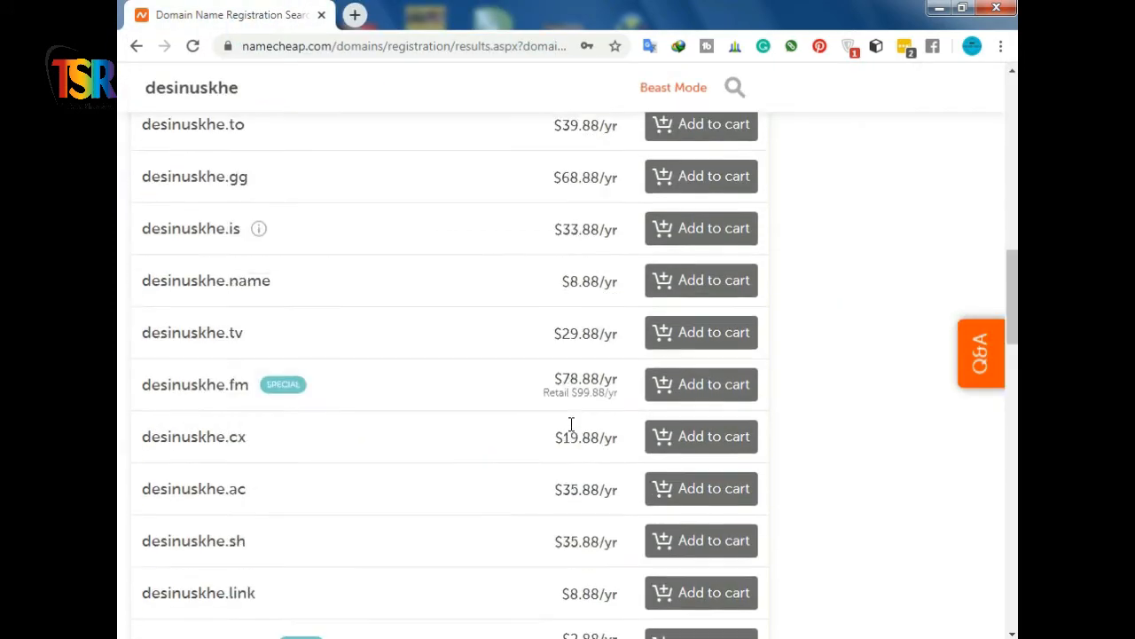
pyautogui.scroll(-4, 572, 424)
pyautogui.click(311, 356)
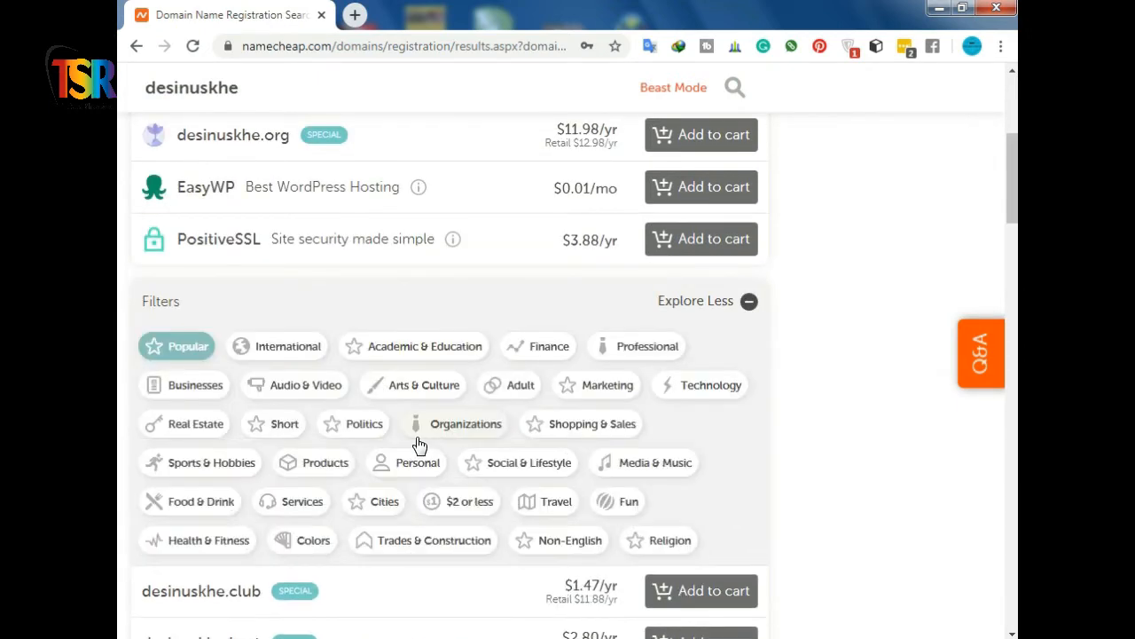
pyautogui.click(452, 506)
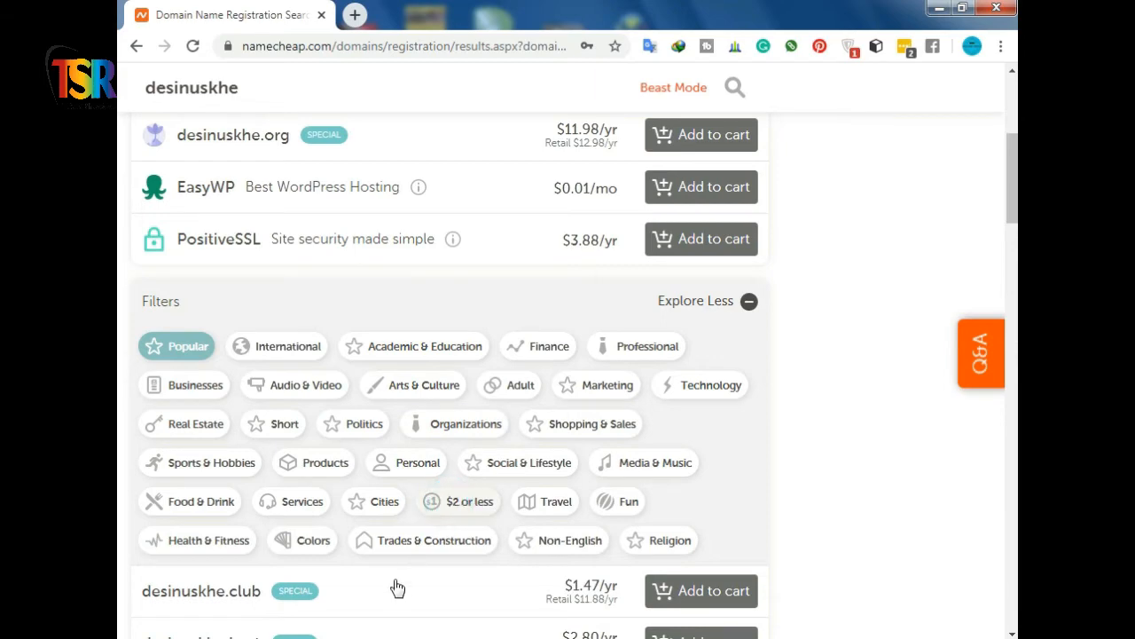
# Step: Add desinuskhe.website to the cart from the filtered domain results
pyautogui.scroll(-3, 393, 588)
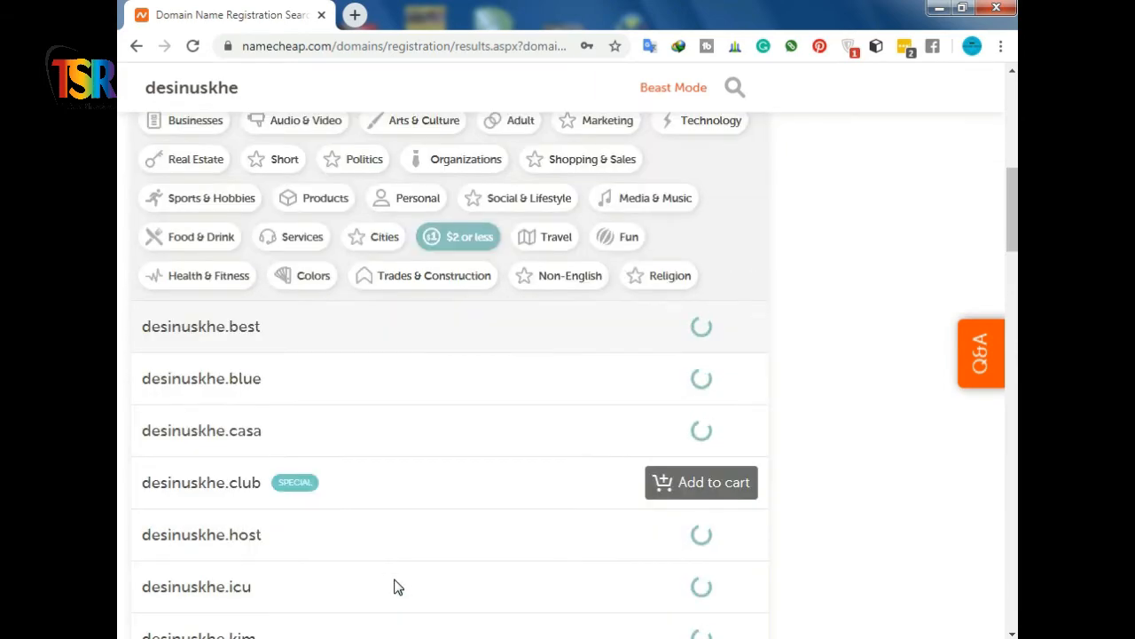
pyautogui.scroll(-3, 407, 526)
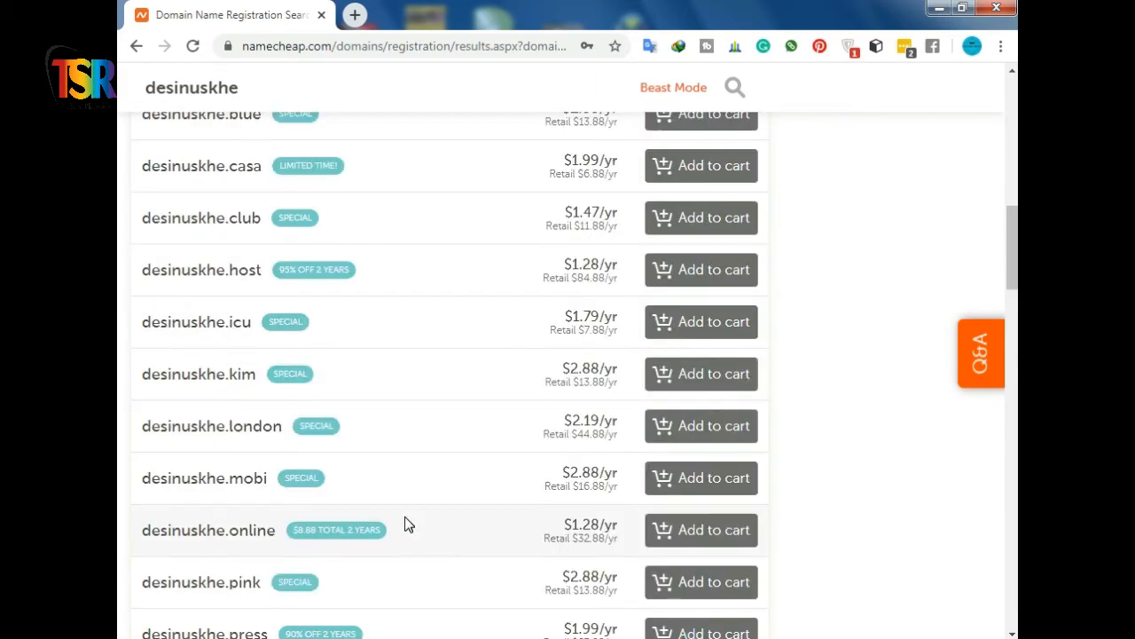
pyautogui.scroll(-2, 407, 525)
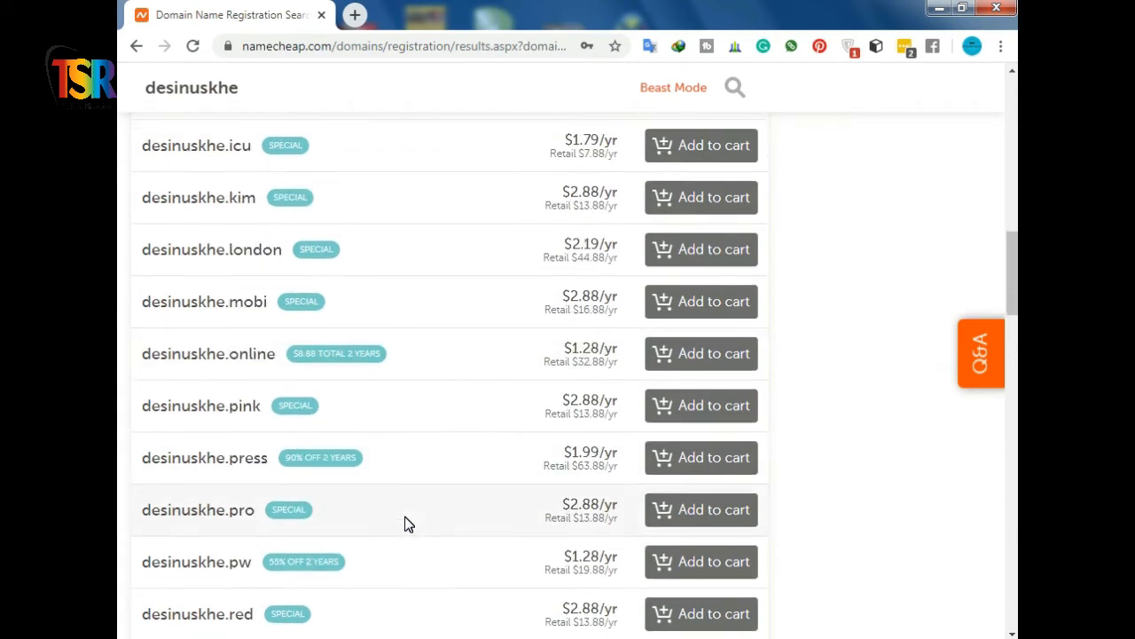
pyautogui.scroll(-2, 407, 525)
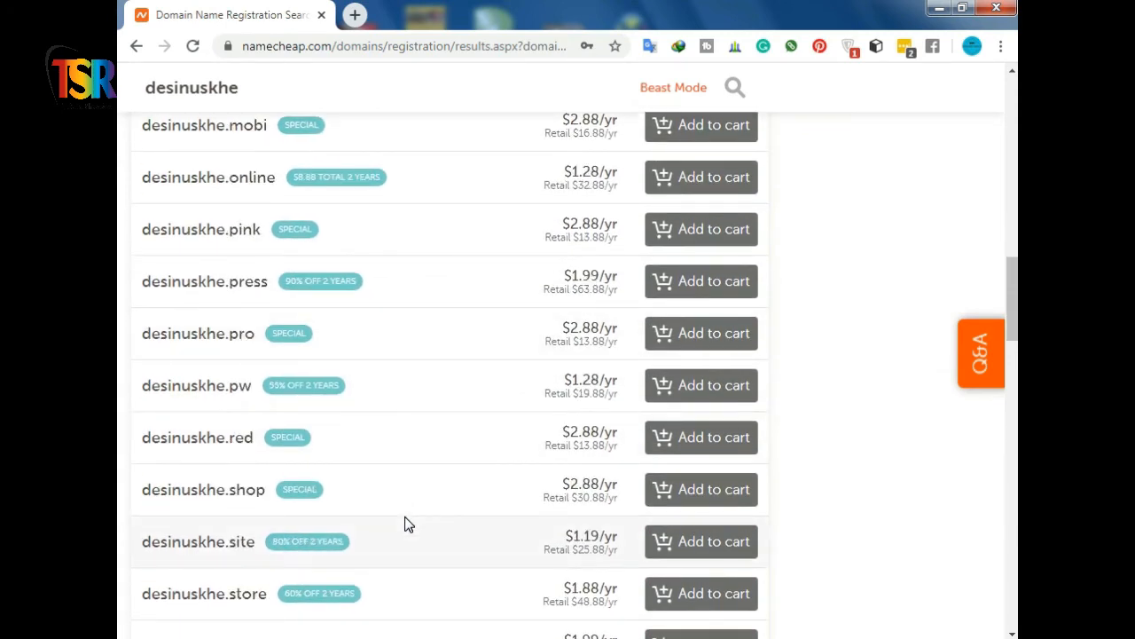
pyautogui.scroll(-1, 407, 525)
pyautogui.scroll(-2, 407, 525)
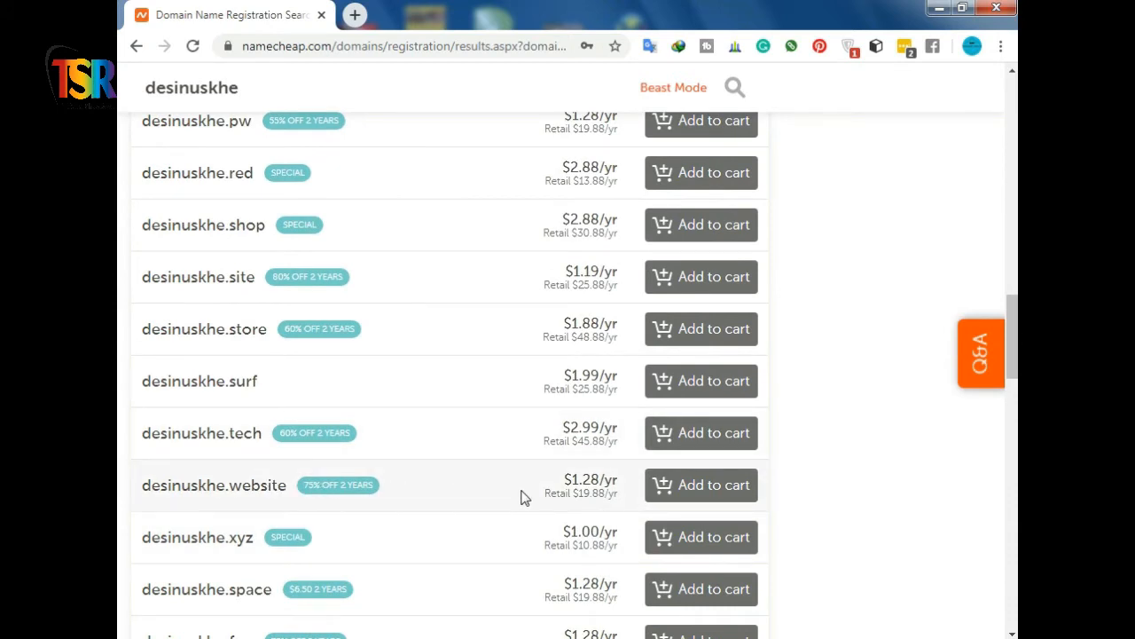
pyautogui.click(721, 495)
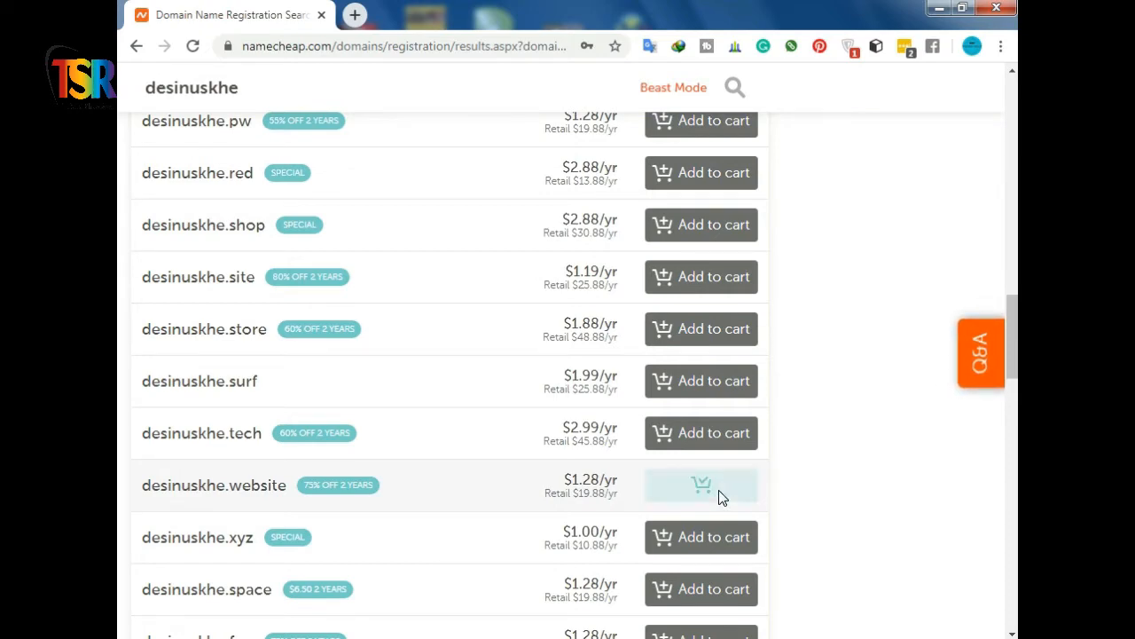
# Step: Open the shopping cart containing desinuskhe.website from the search results page
pyautogui.scroll(5, 520, 482)
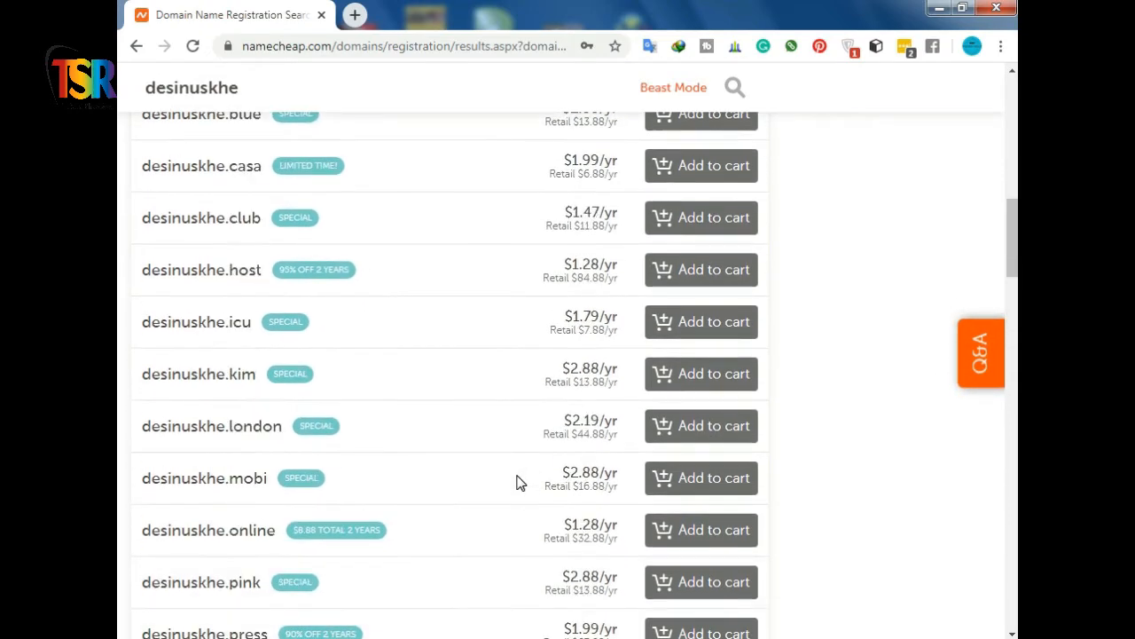
pyautogui.scroll(10, 521, 474)
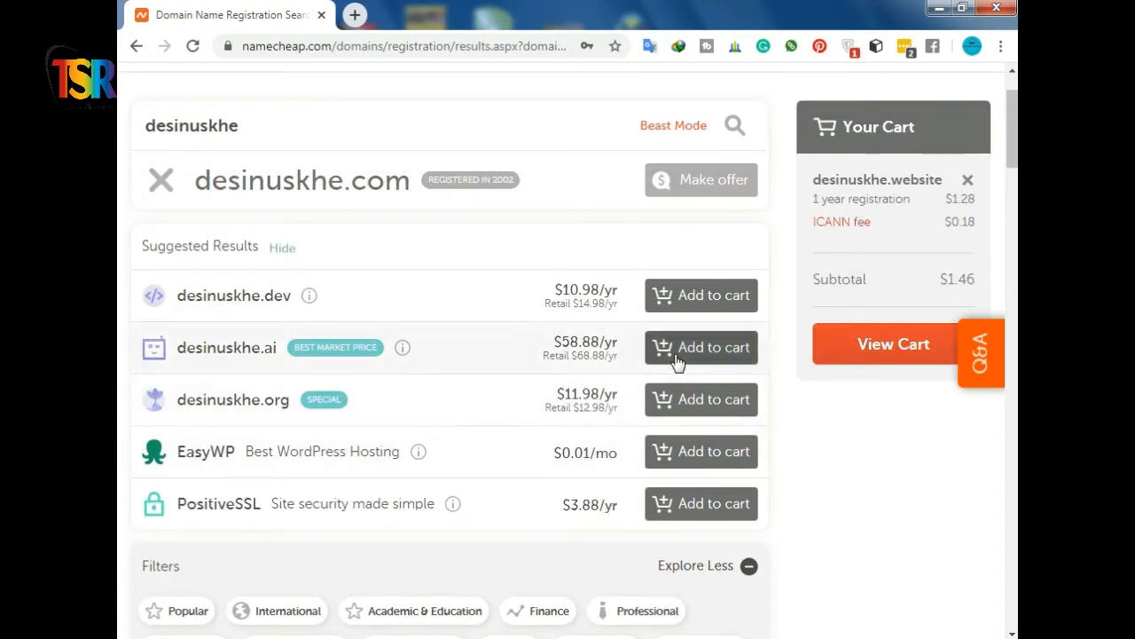
pyautogui.scroll(2, 676, 359)
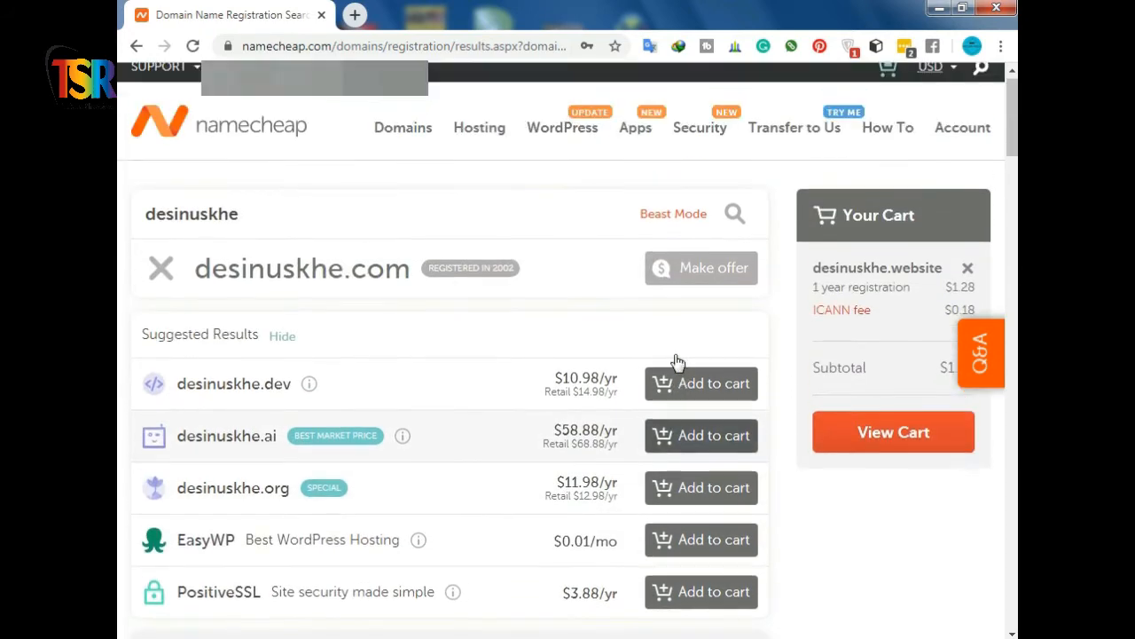
pyautogui.click(903, 444)
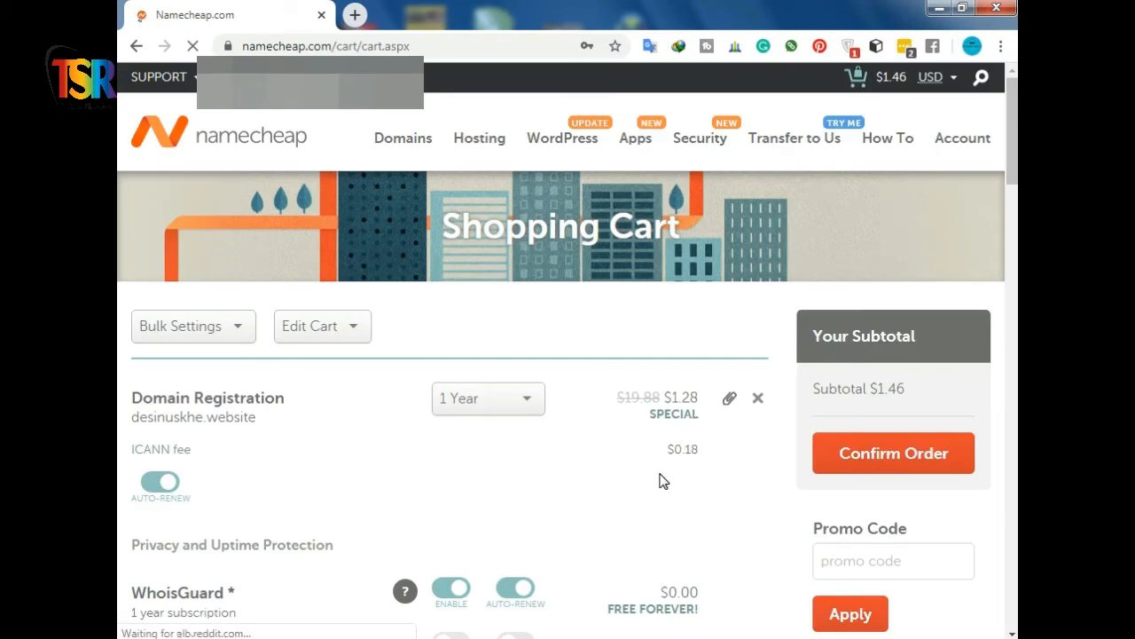
# Step: Review the registration period options for desinuskhe.website, keep 1 Year, and confirm the order
pyautogui.scroll(-2, 660, 480)
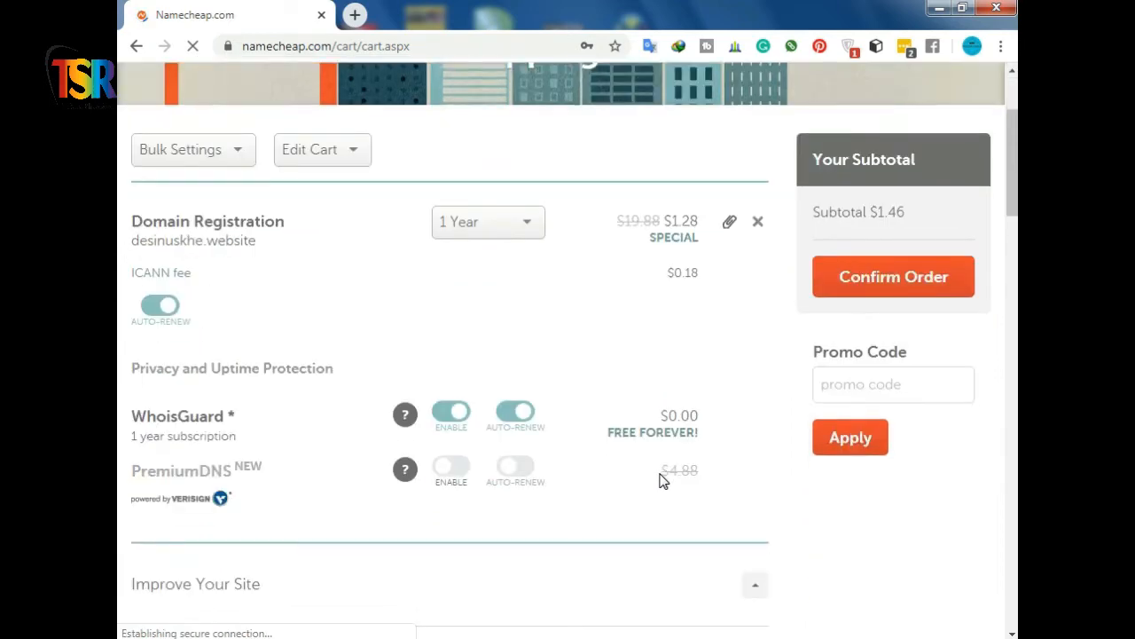
pyautogui.click(528, 225)
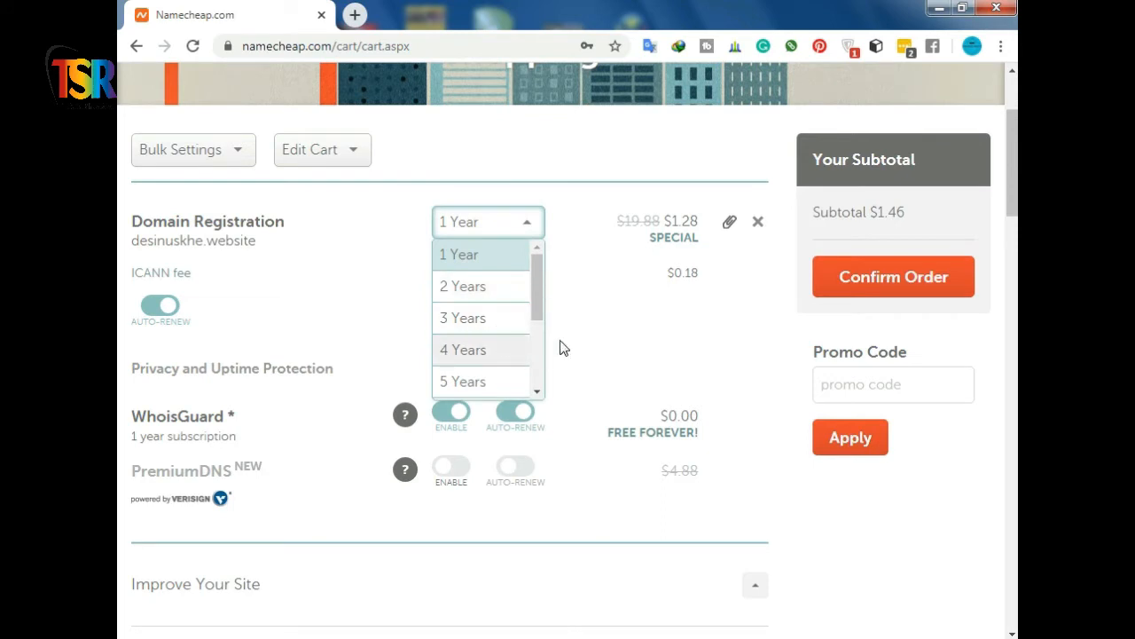
pyautogui.click(621, 330)
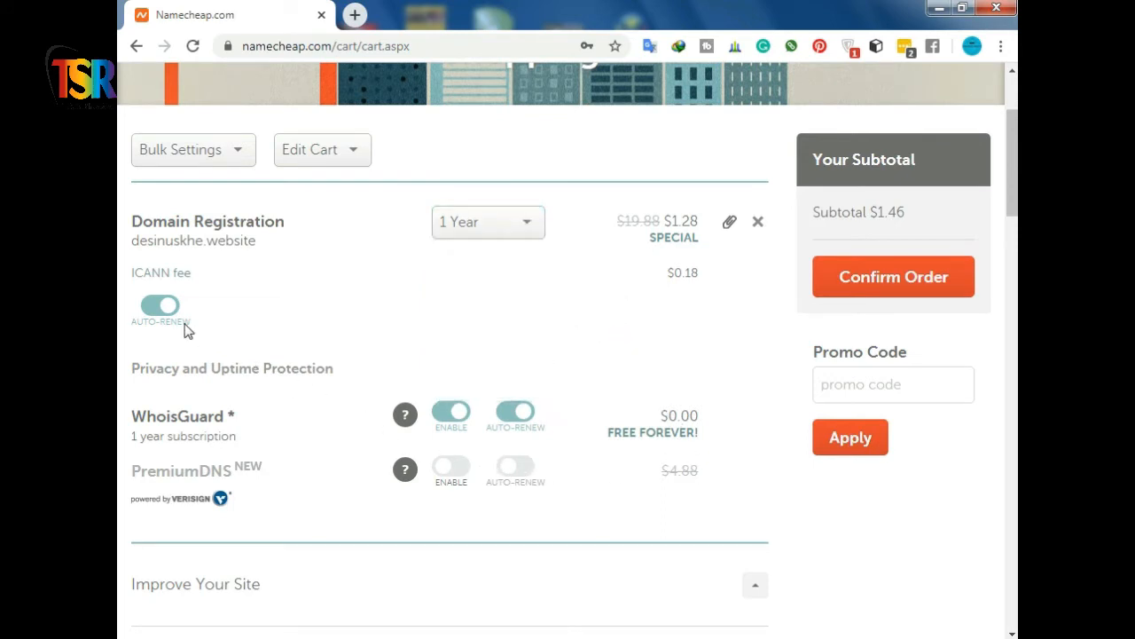
pyautogui.click(888, 282)
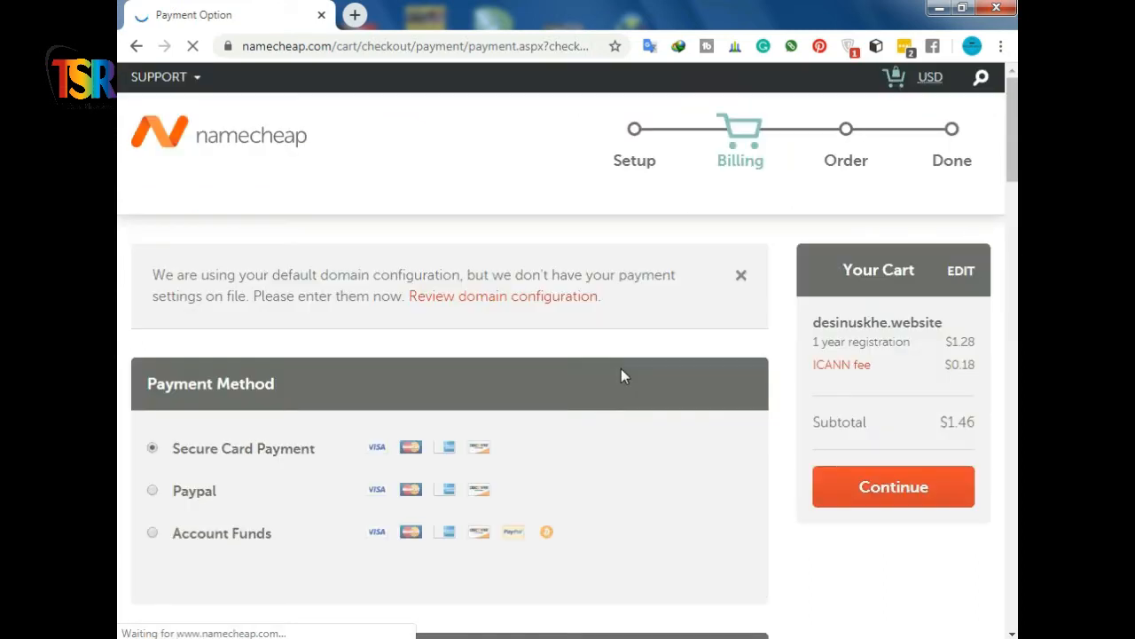
# Step: Select Account Funds as the payment method, continue to the order review, and place the order
pyautogui.scroll(-2, 715, 393)
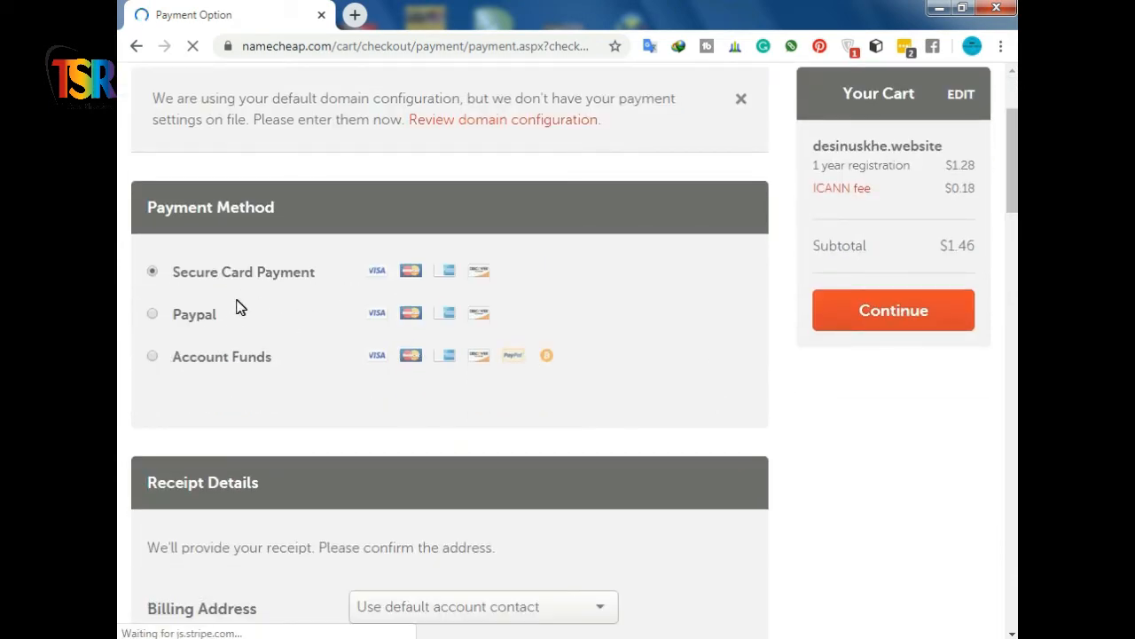
pyautogui.scroll(-4, 255, 426)
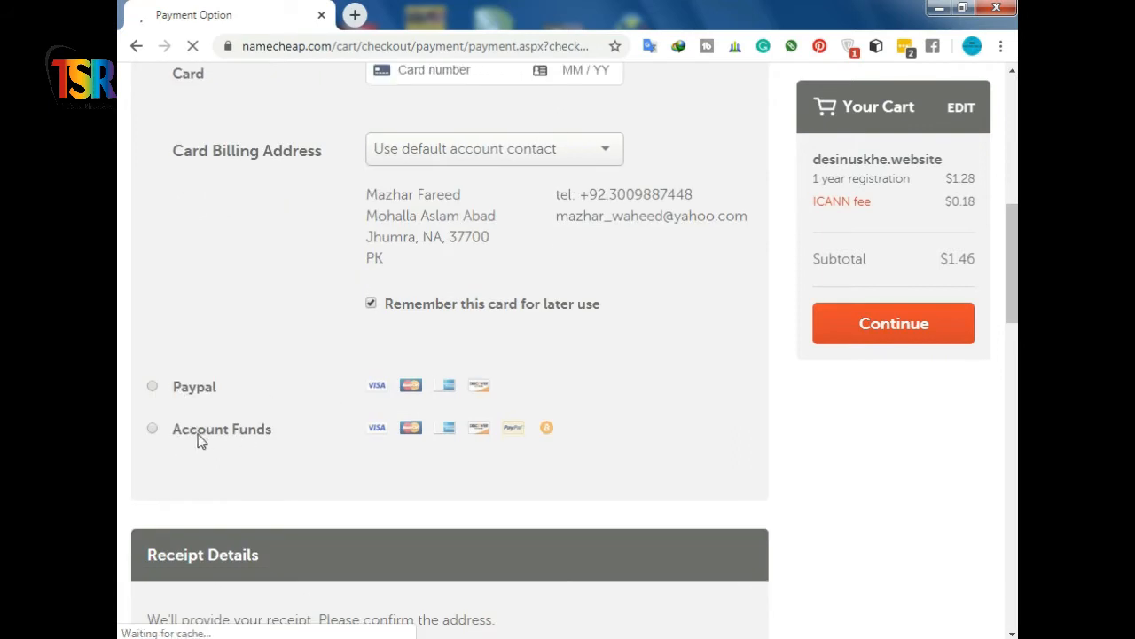
pyautogui.click(152, 429)
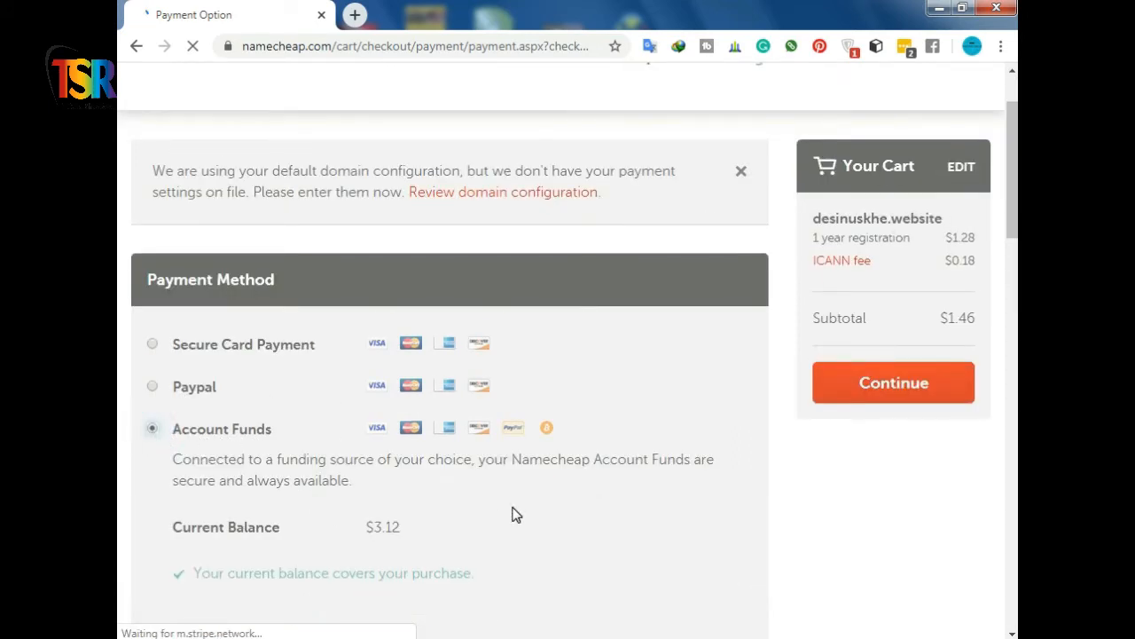
pyautogui.scroll(-2, 515, 514)
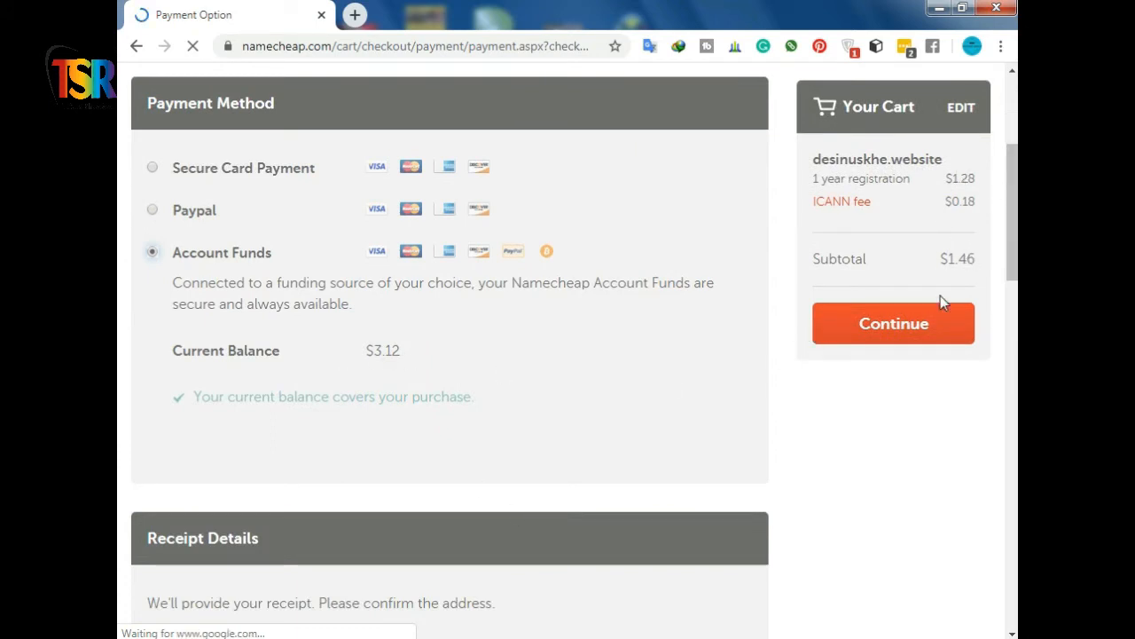
pyautogui.click(912, 338)
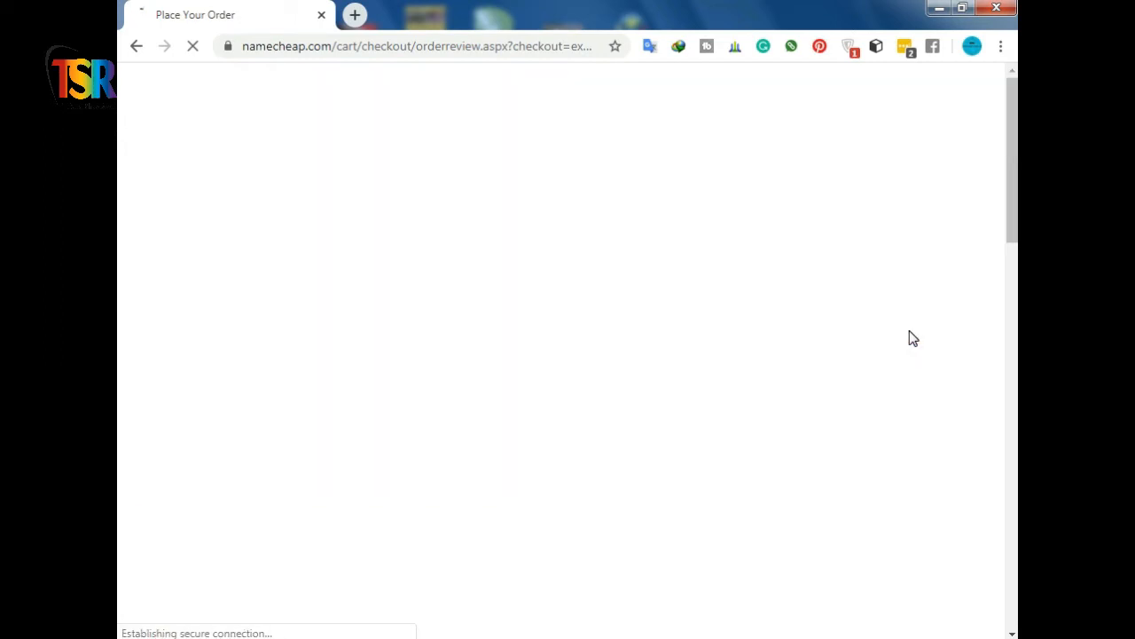
pyautogui.scroll(-1, 904, 324)
pyautogui.click(894, 307)
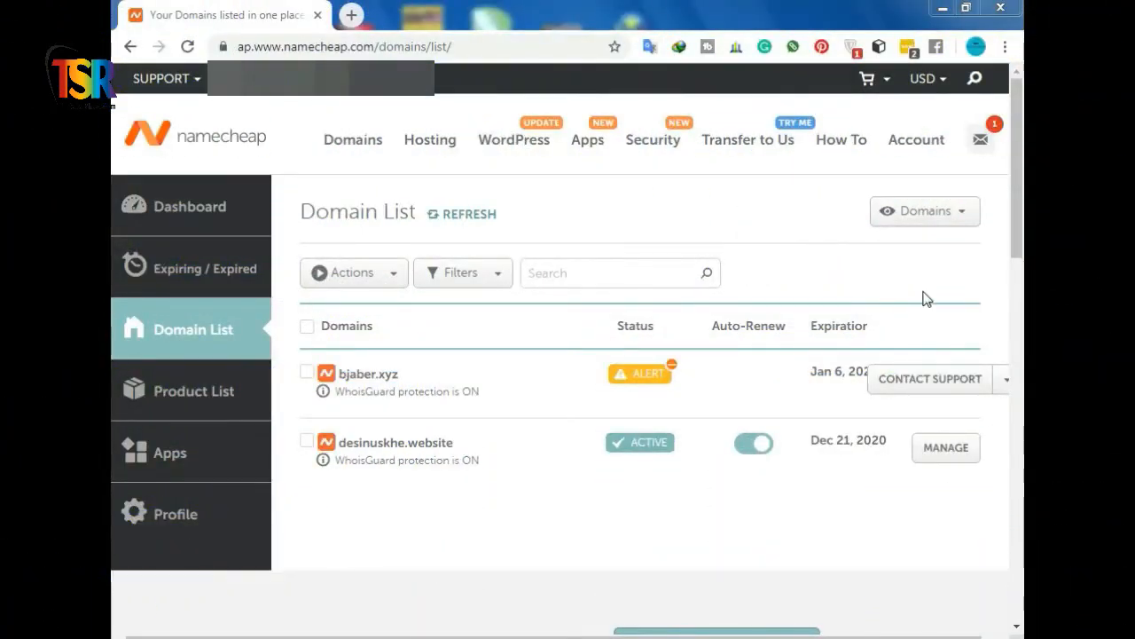
# Step: Open the management page of desinuskhe.website and go to its Sharing & Transfer settings
pyautogui.click(950, 457)
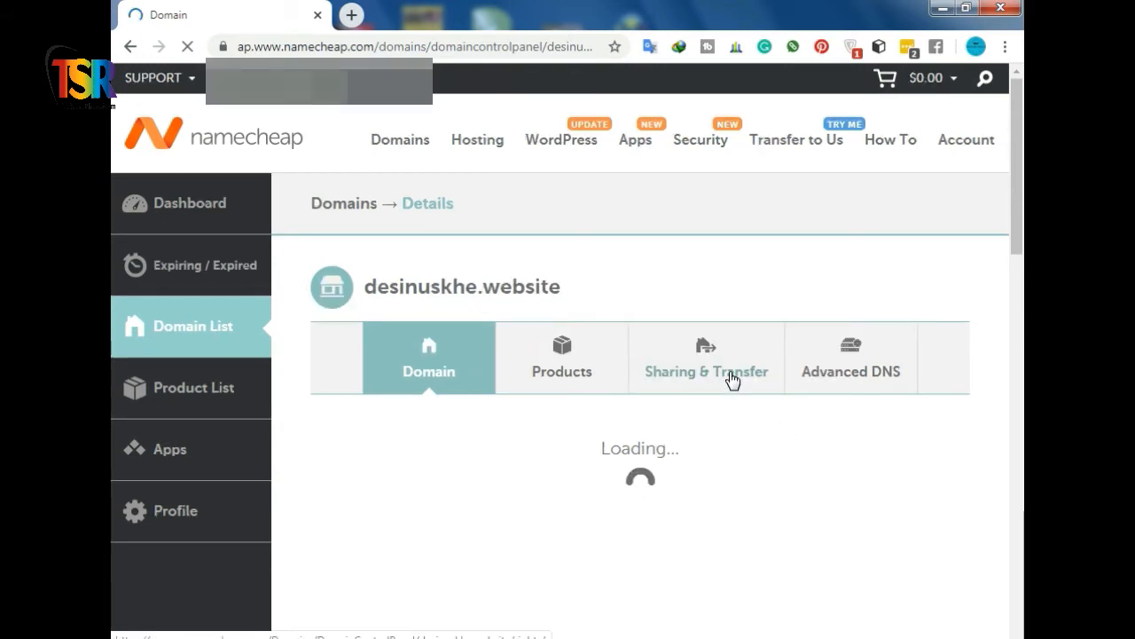
pyautogui.scroll(-2, 723, 399)
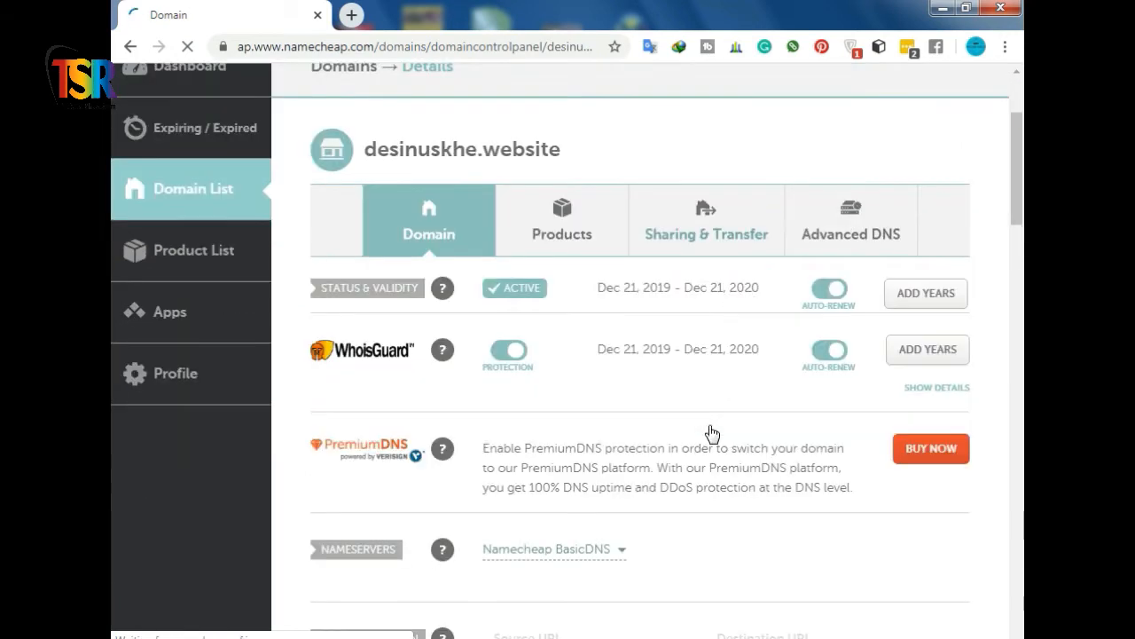
pyautogui.click(716, 236)
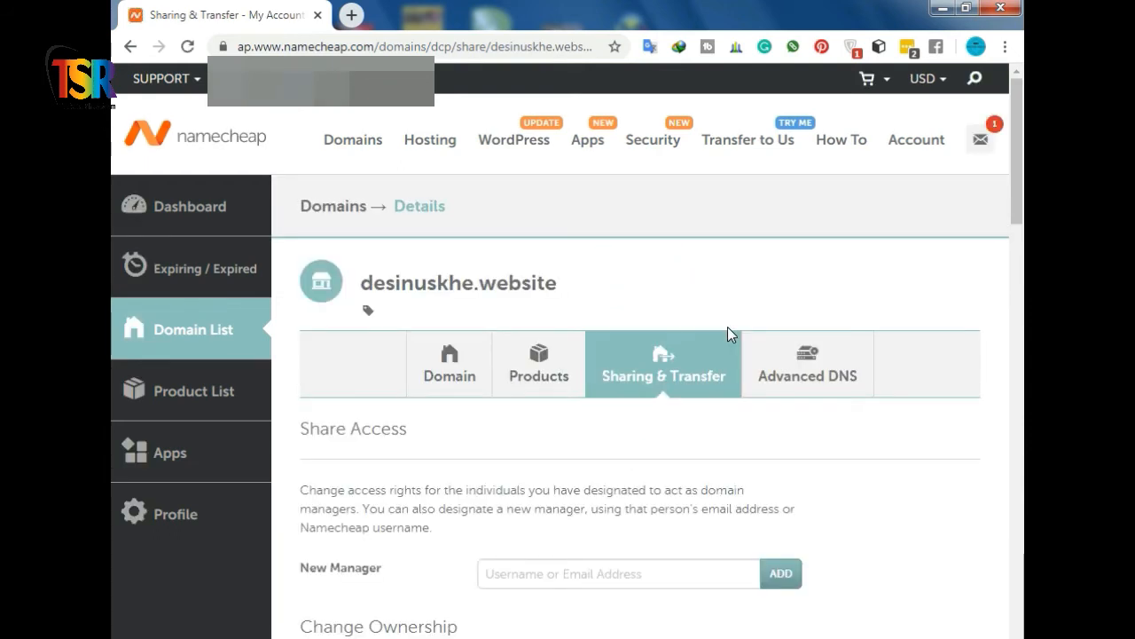
# Step: Paste the receiving account's username into the New Manager field under Share Access
pyautogui.scroll(-2, 727, 334)
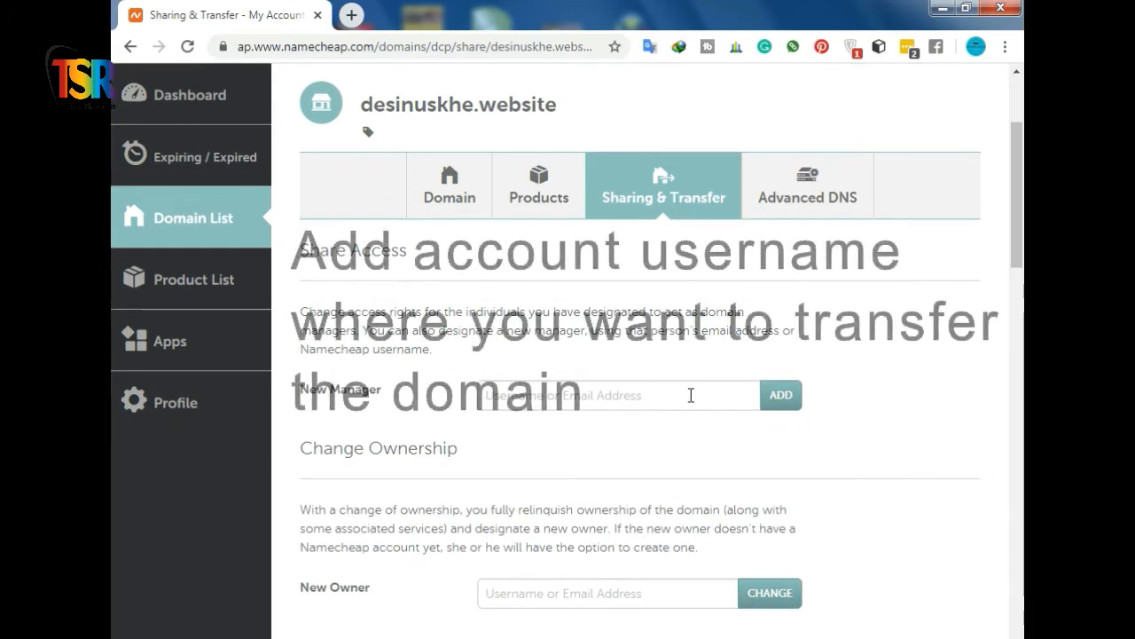
pyautogui.click(686, 395)
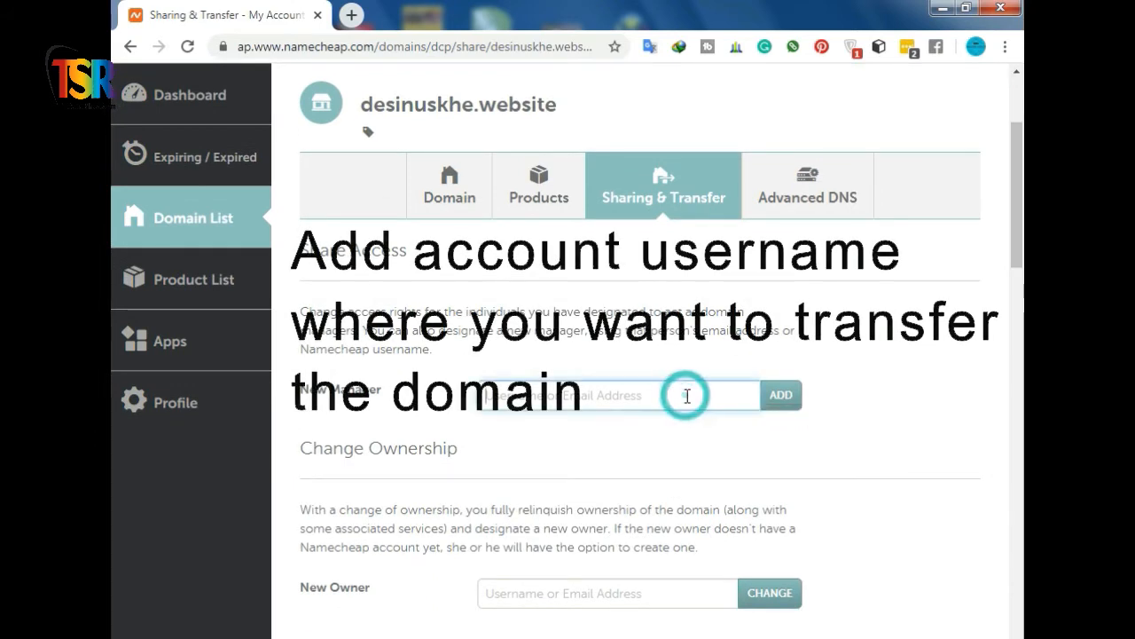
pyautogui.click(541, 396)
pyautogui.rightClick(545, 399)
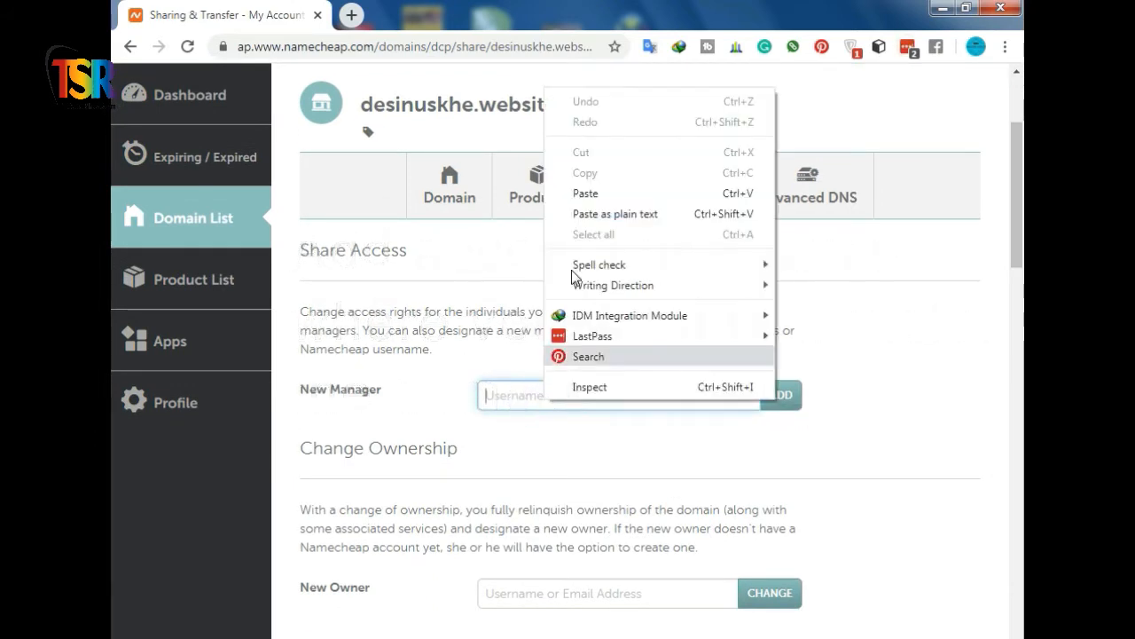
pyautogui.click(584, 197)
pyautogui.scroll(-1, 659, 452)
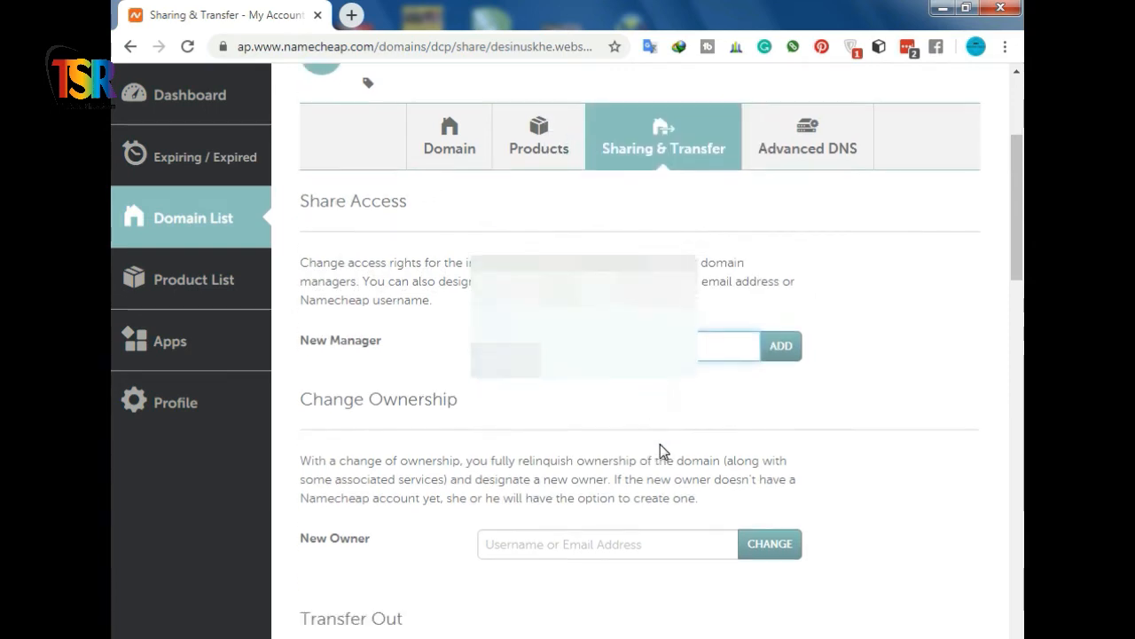
# Step: Paste the receiving account's username as the New Owner and start the ownership change for desinuskhe.website
pyautogui.click(544, 505)
pyautogui.rightClick(545, 506)
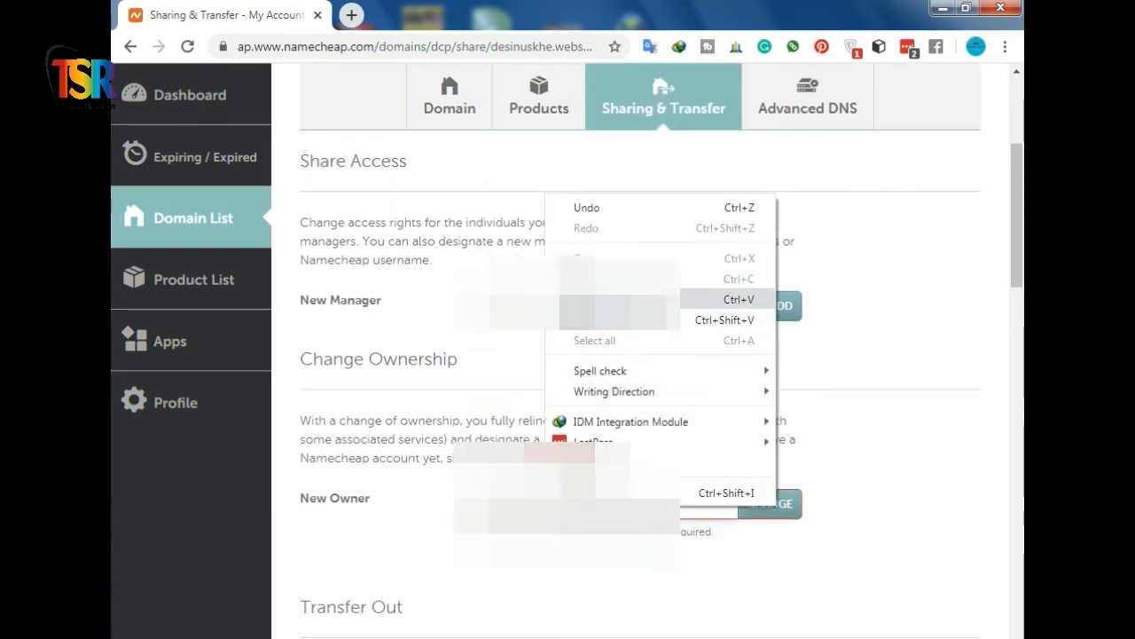
pyautogui.click(621, 299)
pyautogui.click(769, 511)
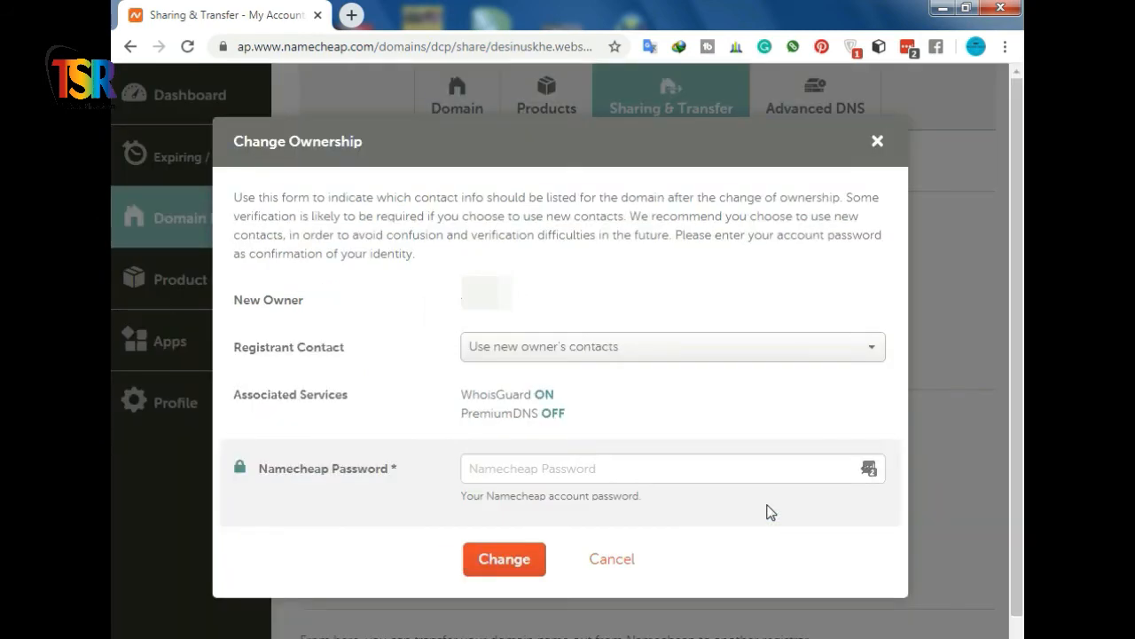
# Step: Set the registrant contact to Use current contacts, enter the Namecheap account password, and submit the ownership change
pyautogui.click(837, 357)
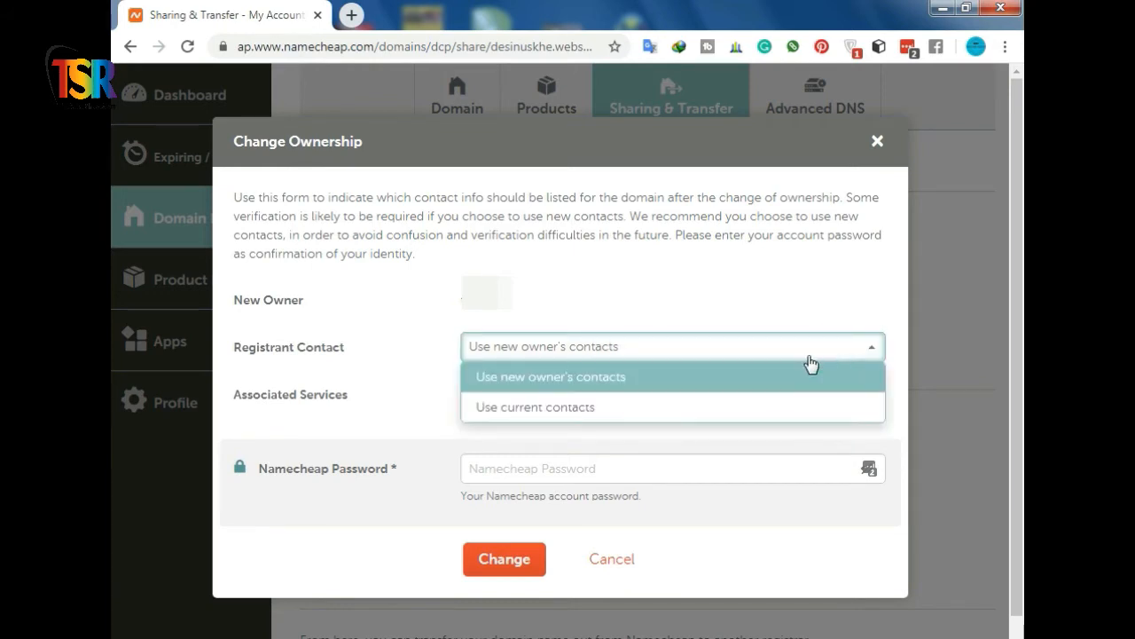
pyautogui.click(576, 410)
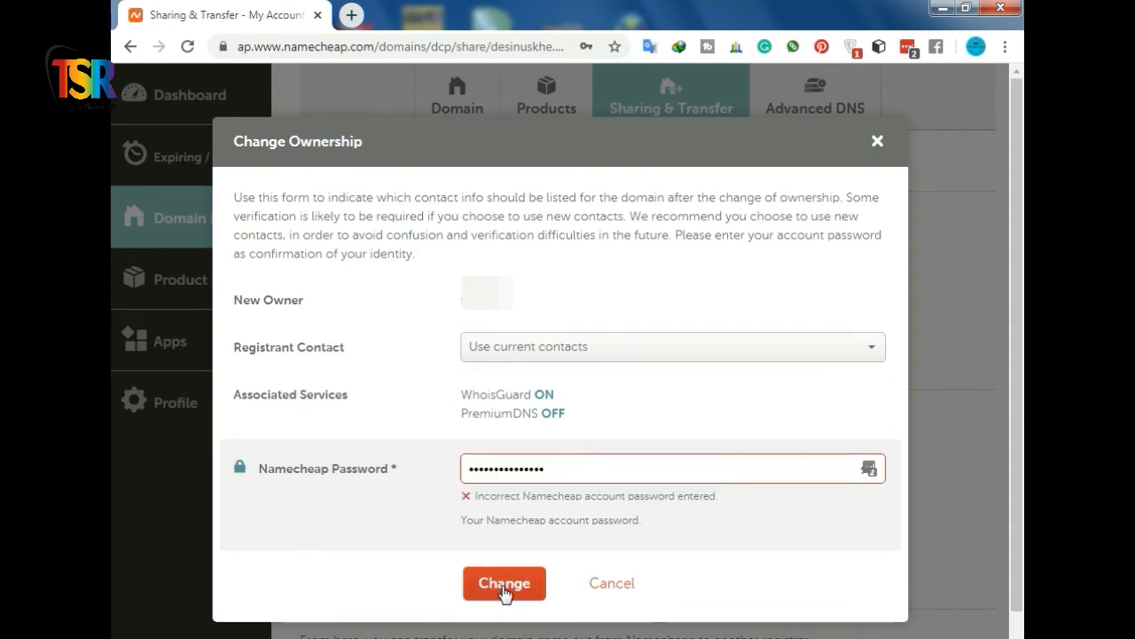
pyautogui.click(512, 584)
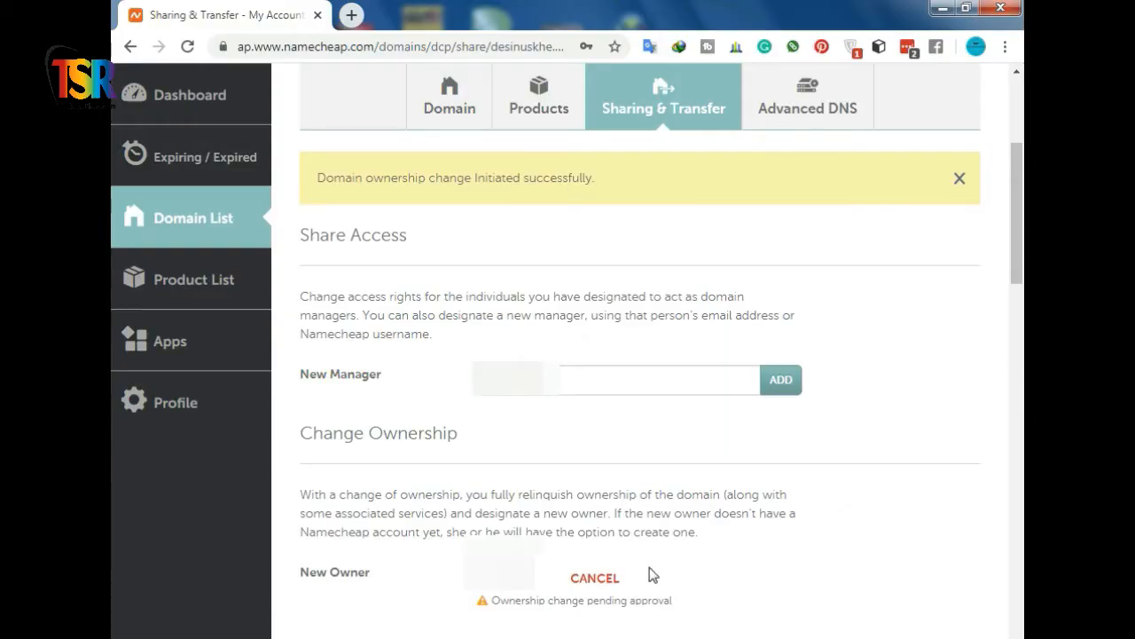
# Step: Sign out of the current Namecheap account and sign in to the receiving account with its username and password
pyautogui.scroll(3, 654, 575)
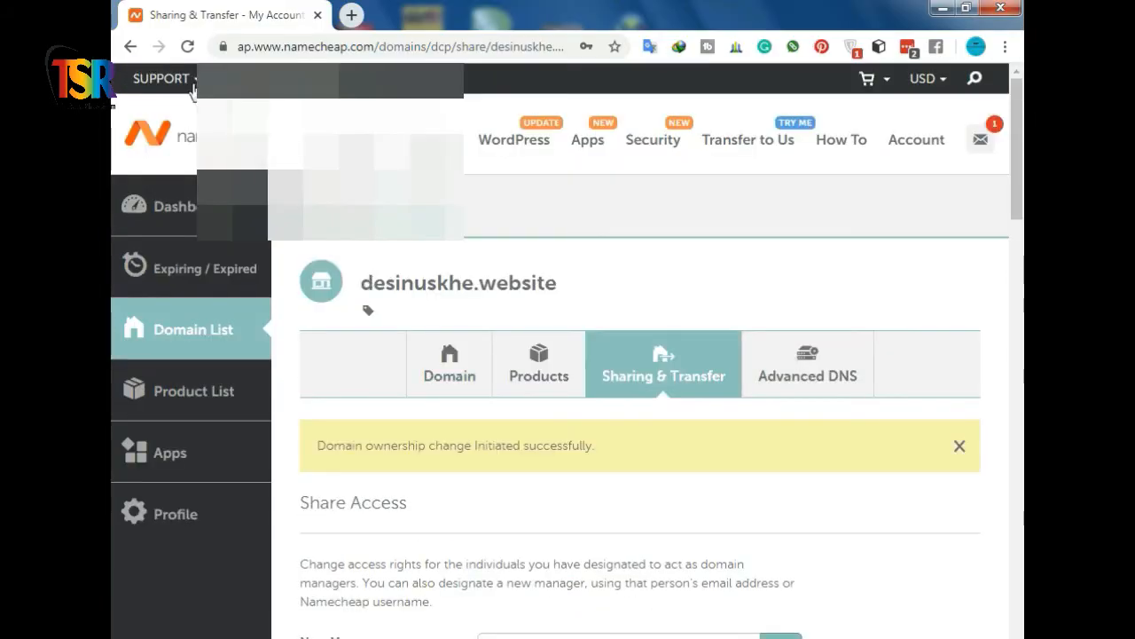
pyautogui.moveTo(251, 80)
pyautogui.click(273, 338)
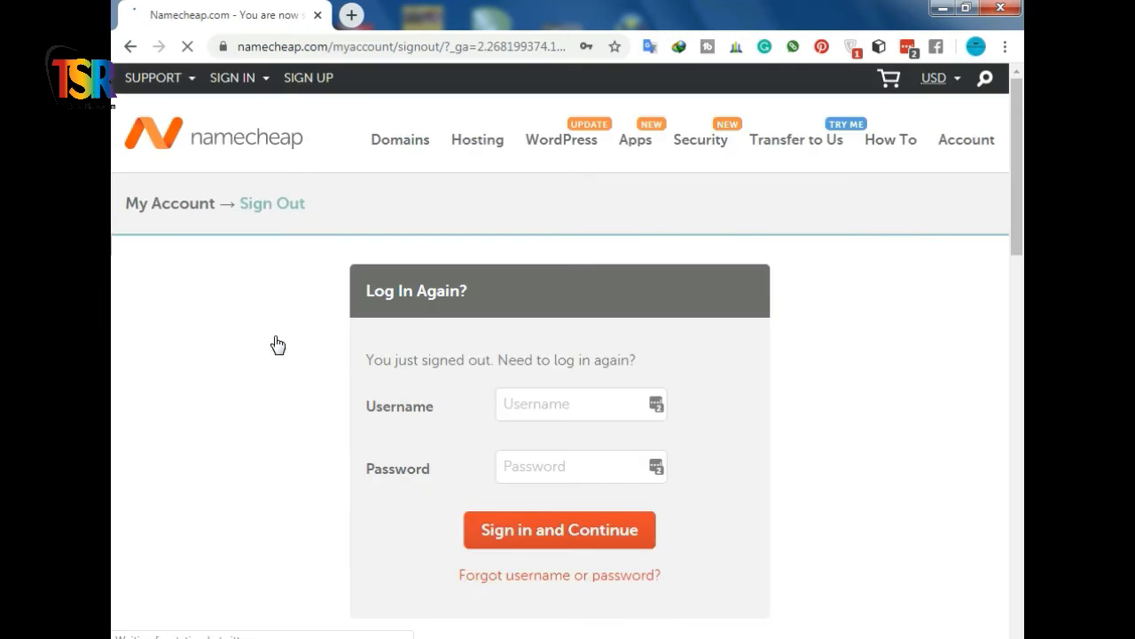
pyautogui.click(655, 404)
pyautogui.click(568, 539)
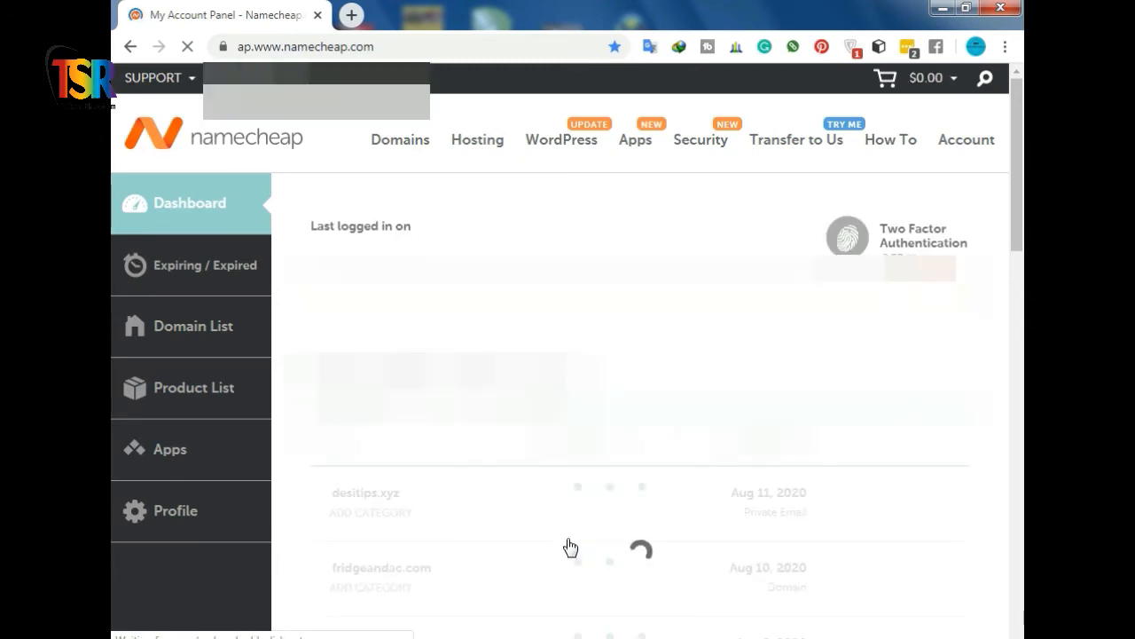
# Step: Follow the invitation link in Namecheap's ownership change email in Gmail and accept the push of desinuskhe.website
pyautogui.scroll(-1, 527, 480)
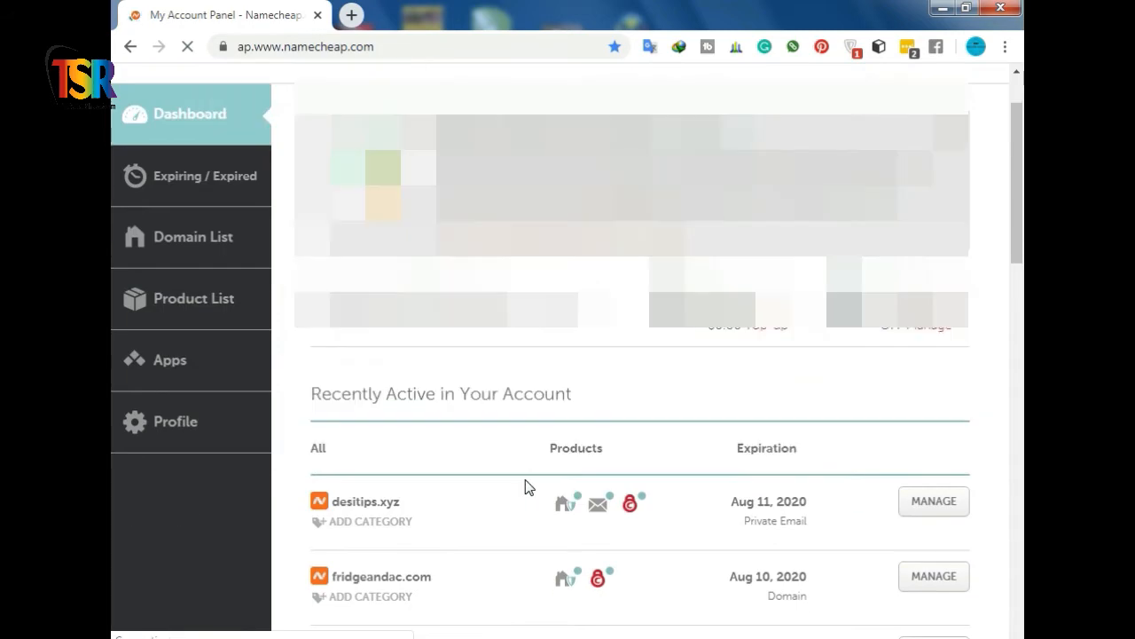
pyautogui.scroll(-2, 527, 487)
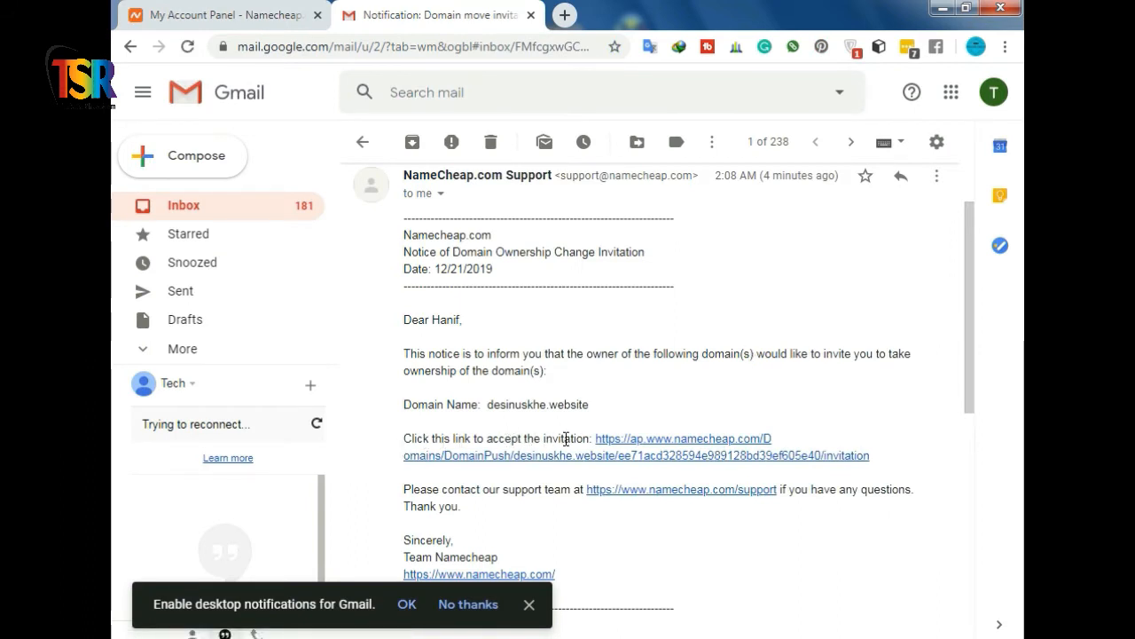
pyautogui.click(704, 460)
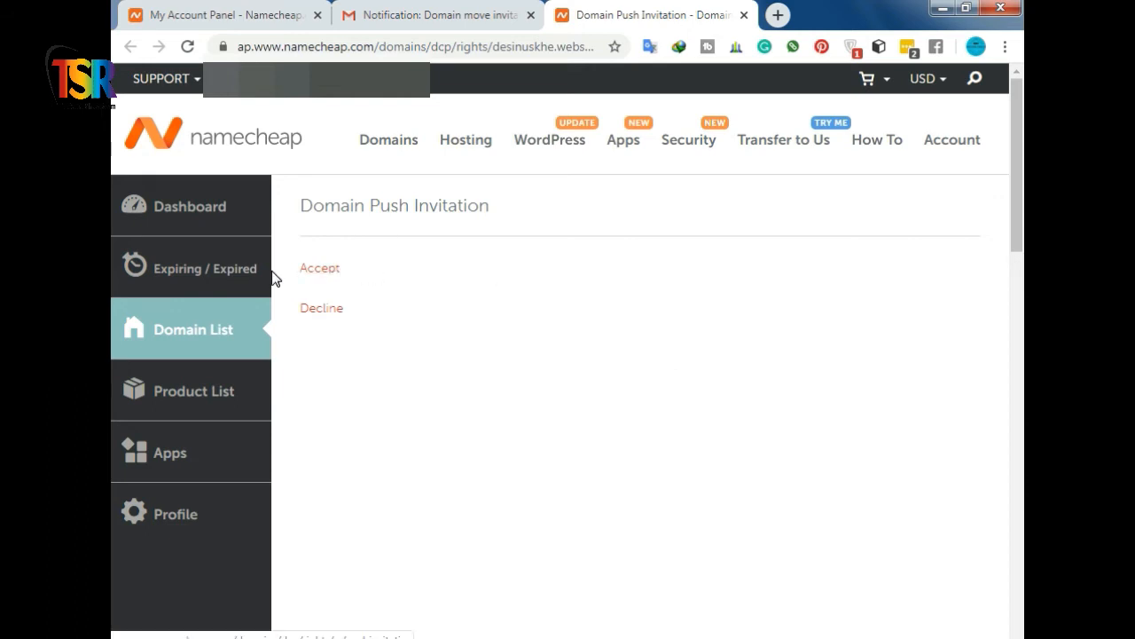
pyautogui.click(316, 275)
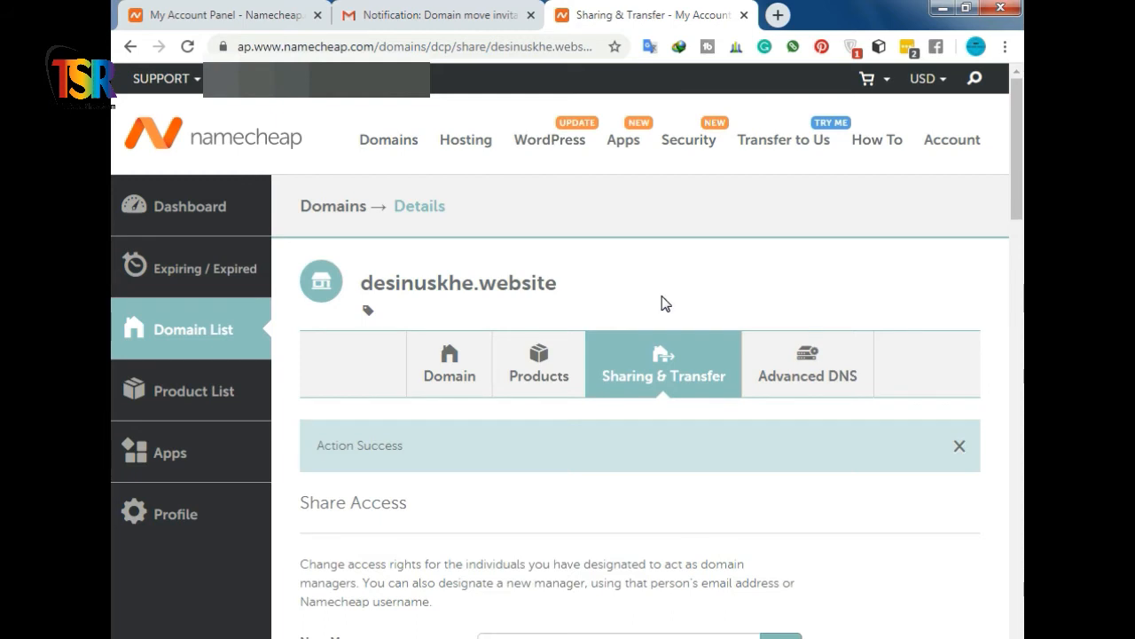
# Step: Open the receiving account's domain list and turn off auto-renewal for desinuskhe.website
pyautogui.scroll(-1, 665, 303)
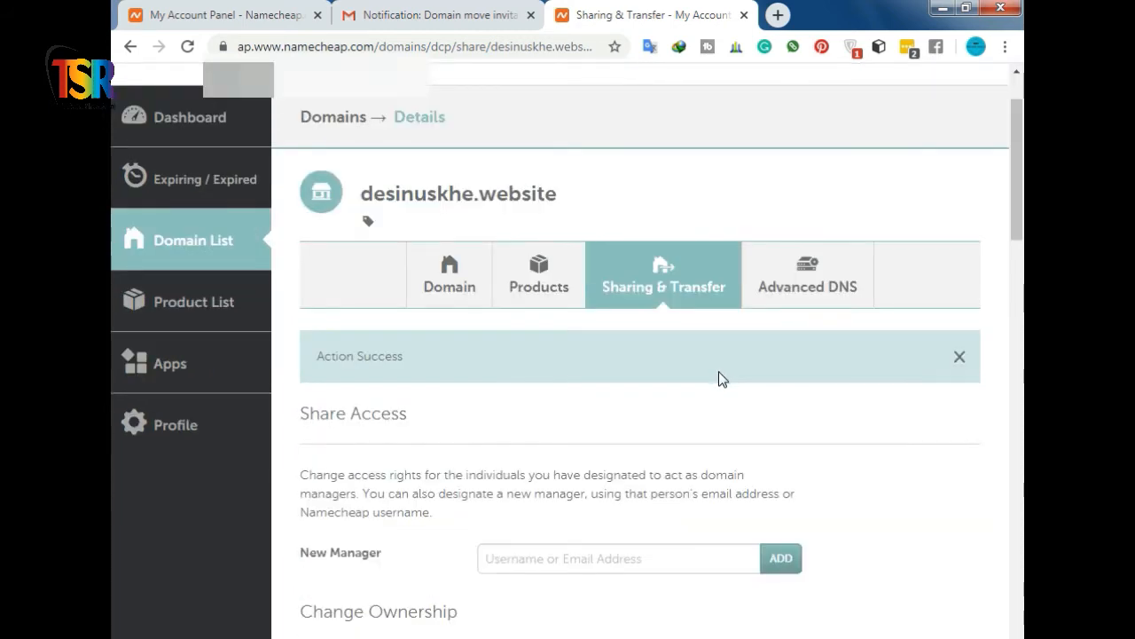
pyautogui.scroll(-2, 718, 371)
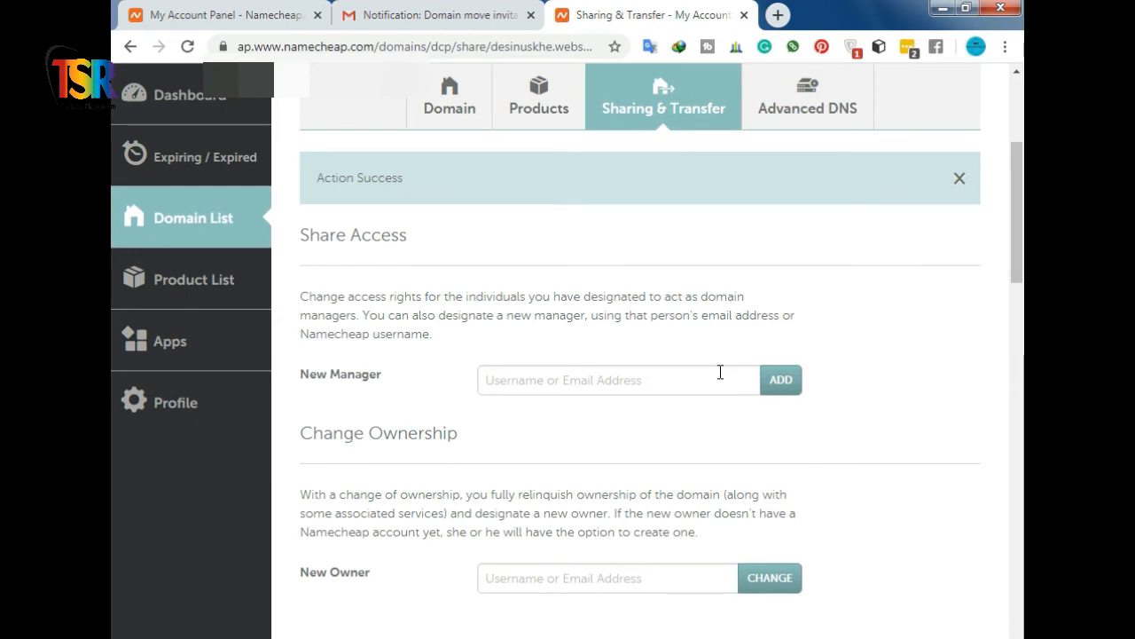
pyautogui.scroll(3, 721, 372)
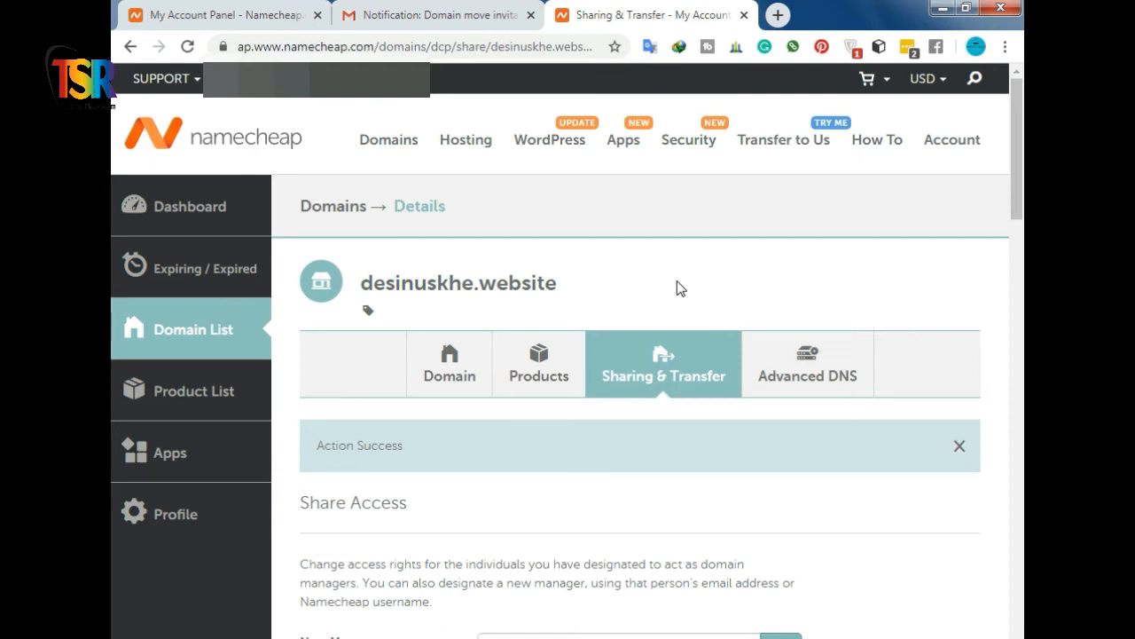
pyautogui.click(178, 337)
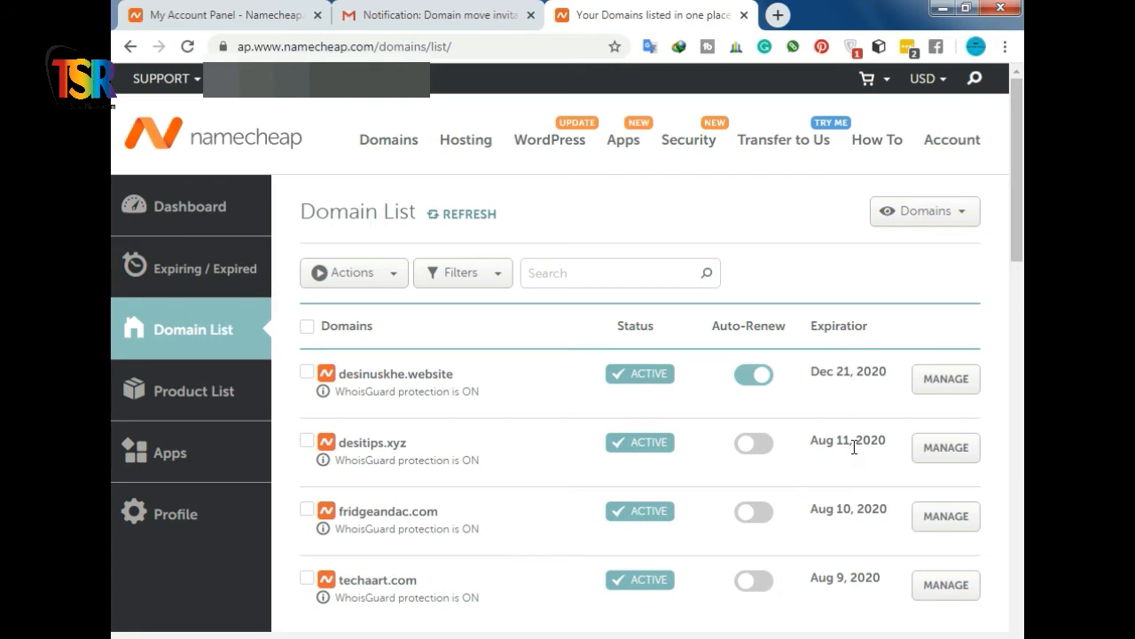
pyautogui.click(756, 375)
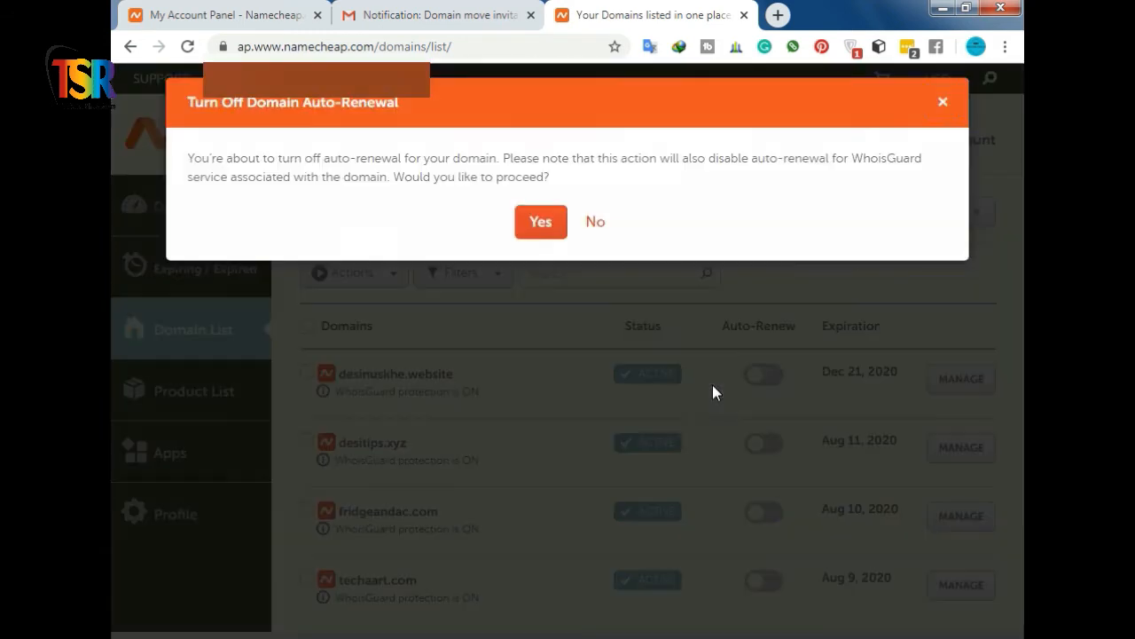
pyautogui.click(548, 227)
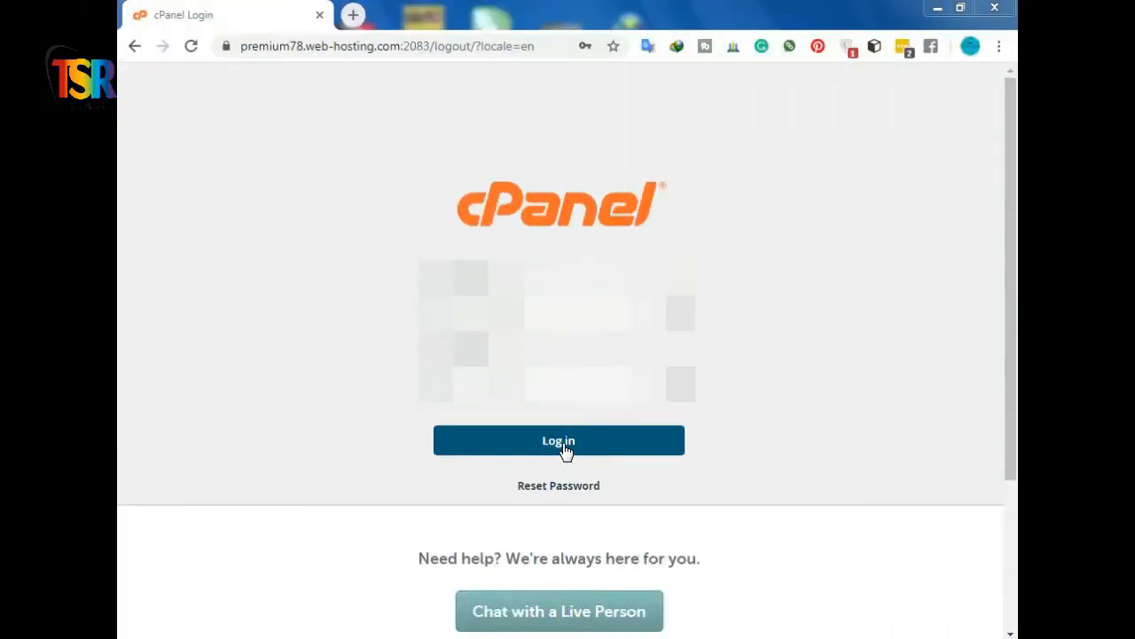
# Step: Log in to the hosting account's cPanel and open Addon Domains
pyautogui.click(562, 444)
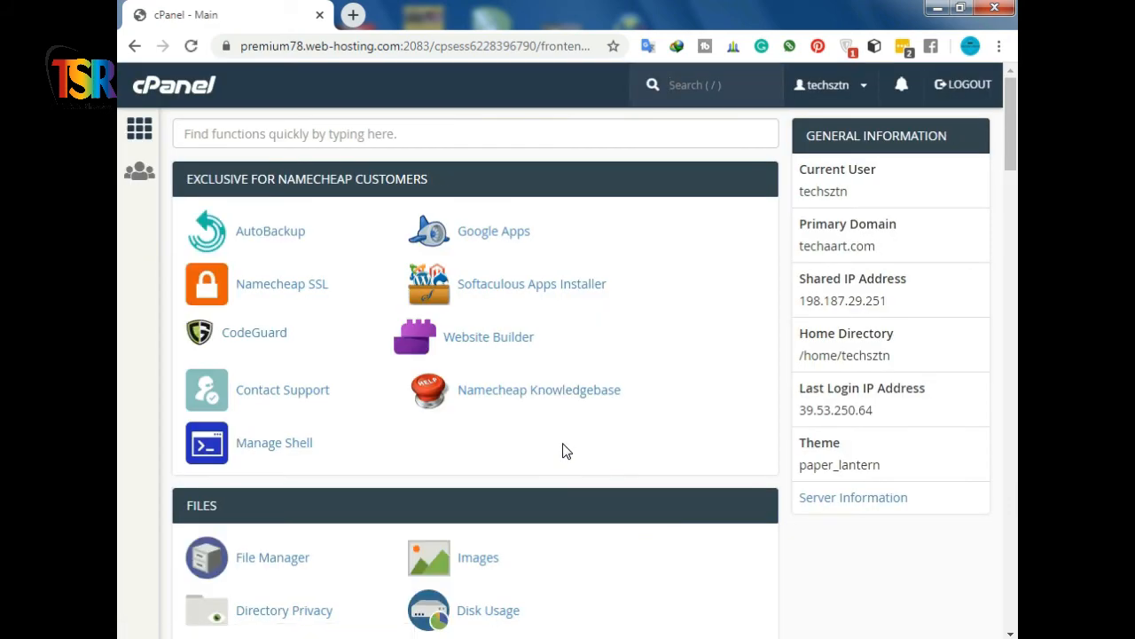
pyautogui.scroll(-4, 766, 454)
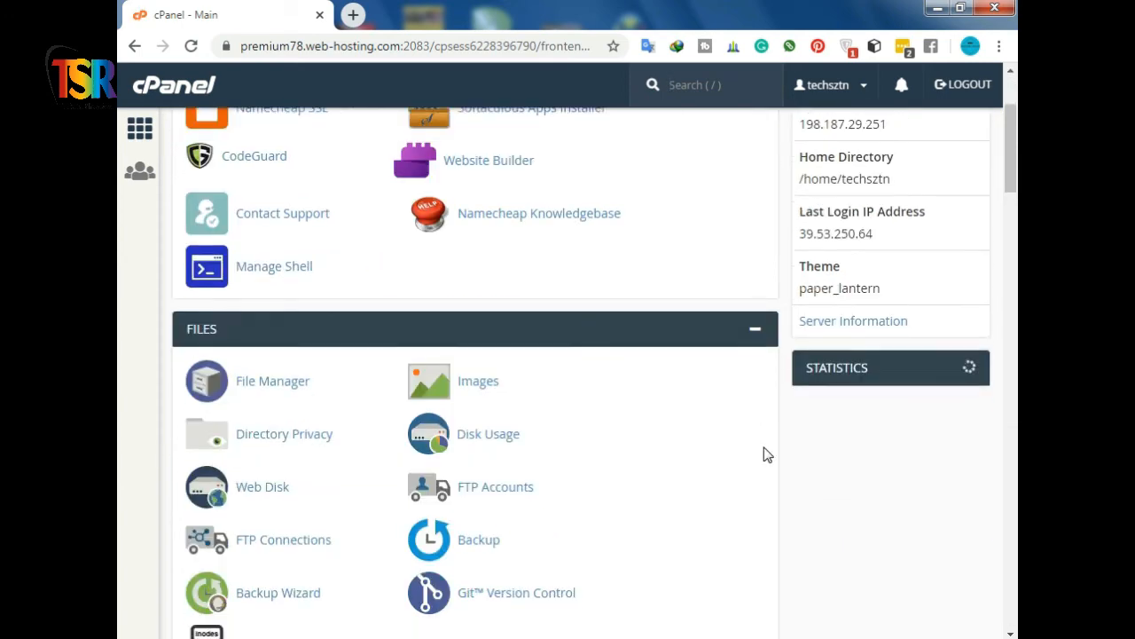
pyautogui.scroll(-2, 767, 455)
pyautogui.scroll(-4, 767, 454)
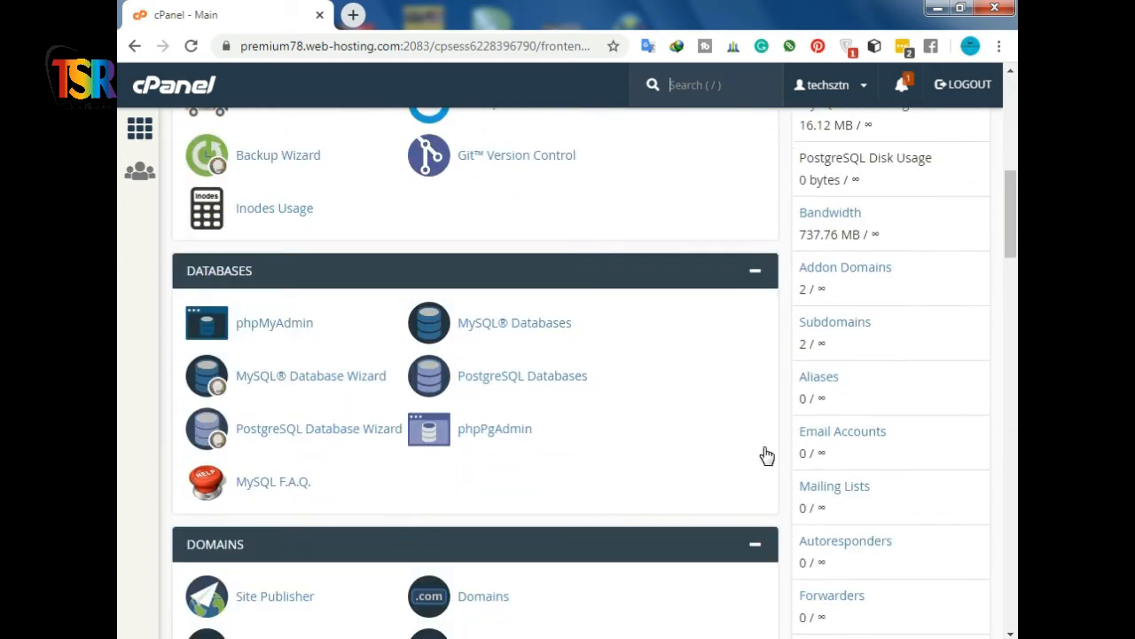
pyautogui.click(278, 383)
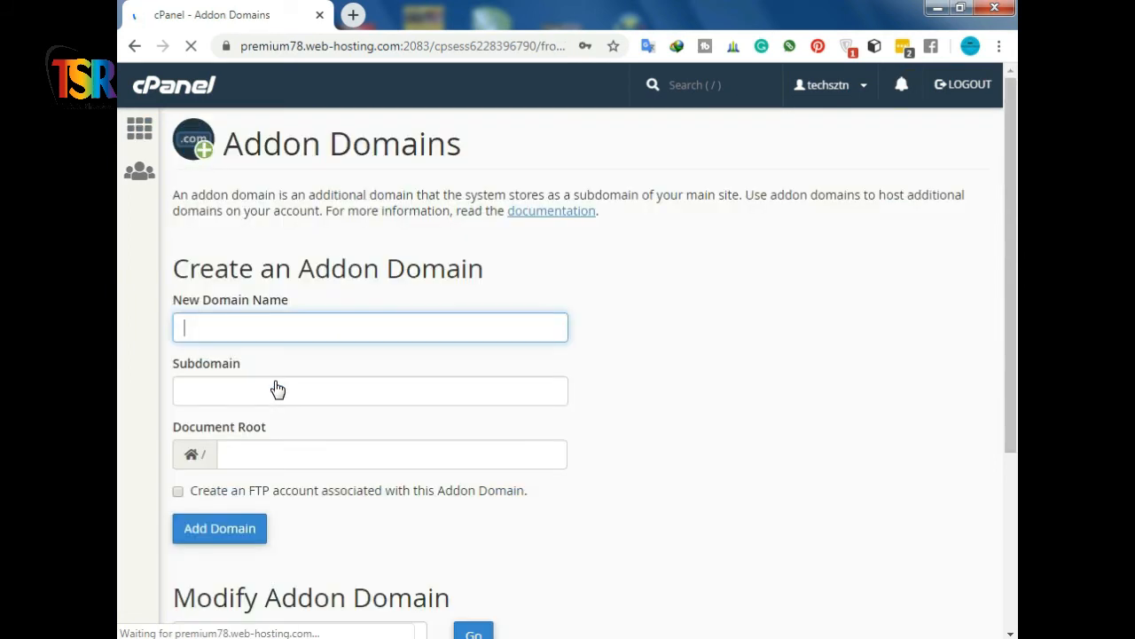
# Step: Add desinuskhe.website as an addon domain with subdomain desinuskhe and document root desinuskhe.website, without an FTP account
pyautogui.click(274, 330)
pyautogui.write('desinu')
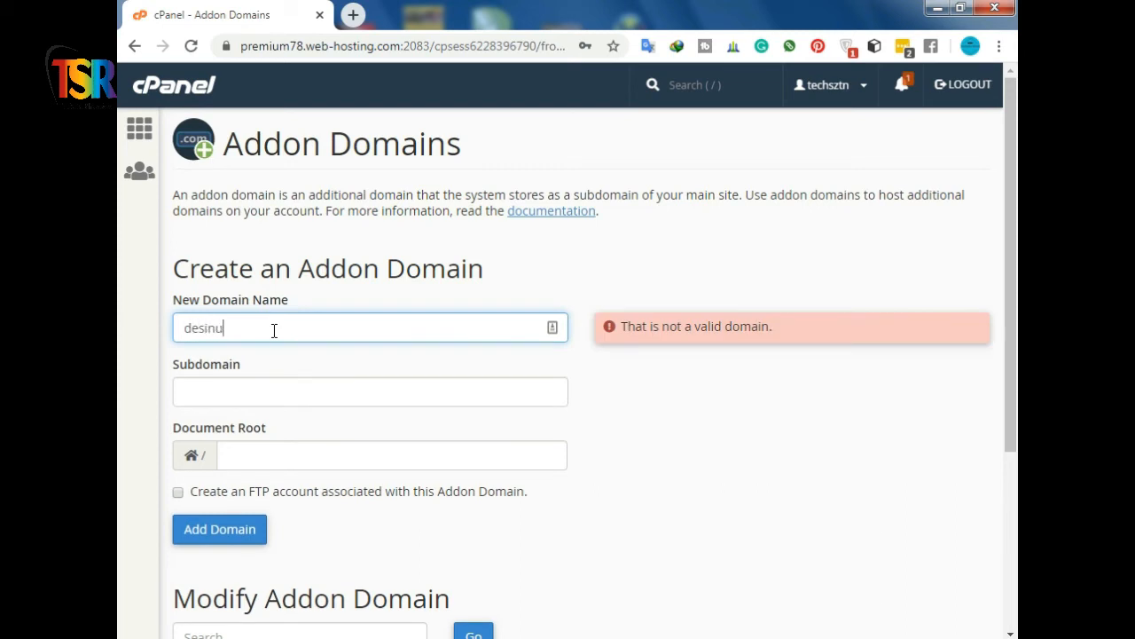
pyautogui.write('skhe.website')
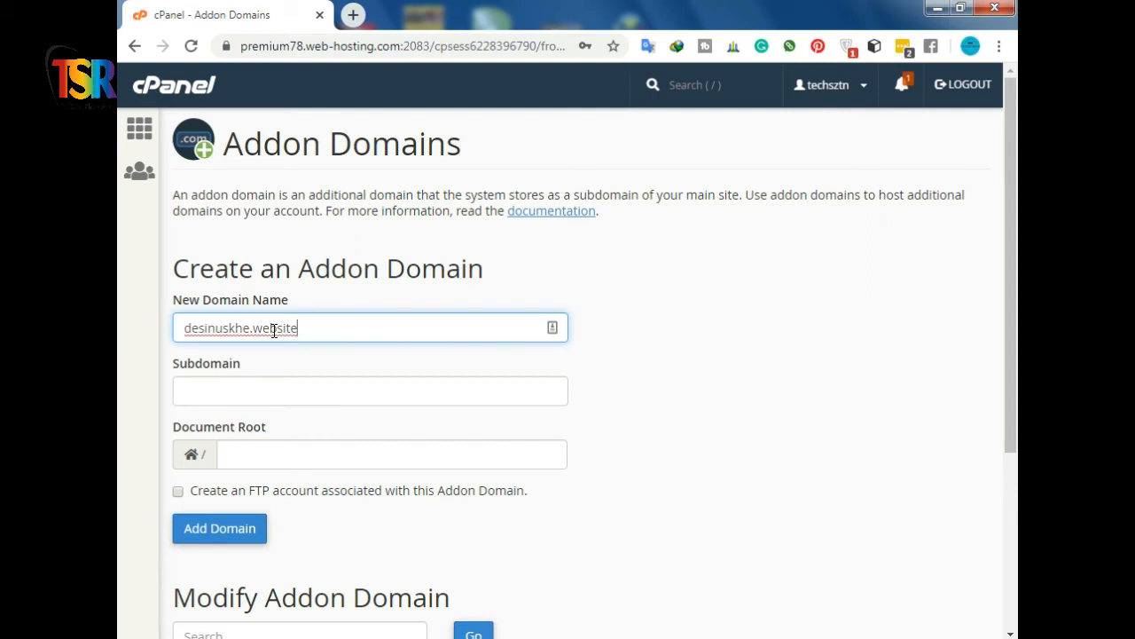
pyautogui.click(626, 391)
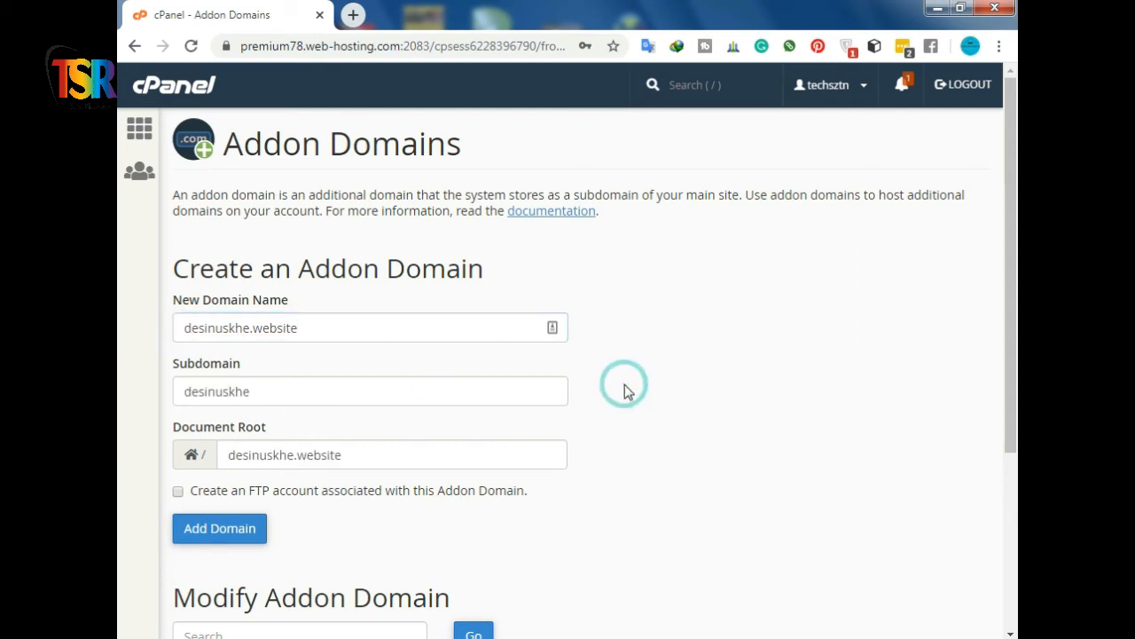
pyautogui.click(178, 492)
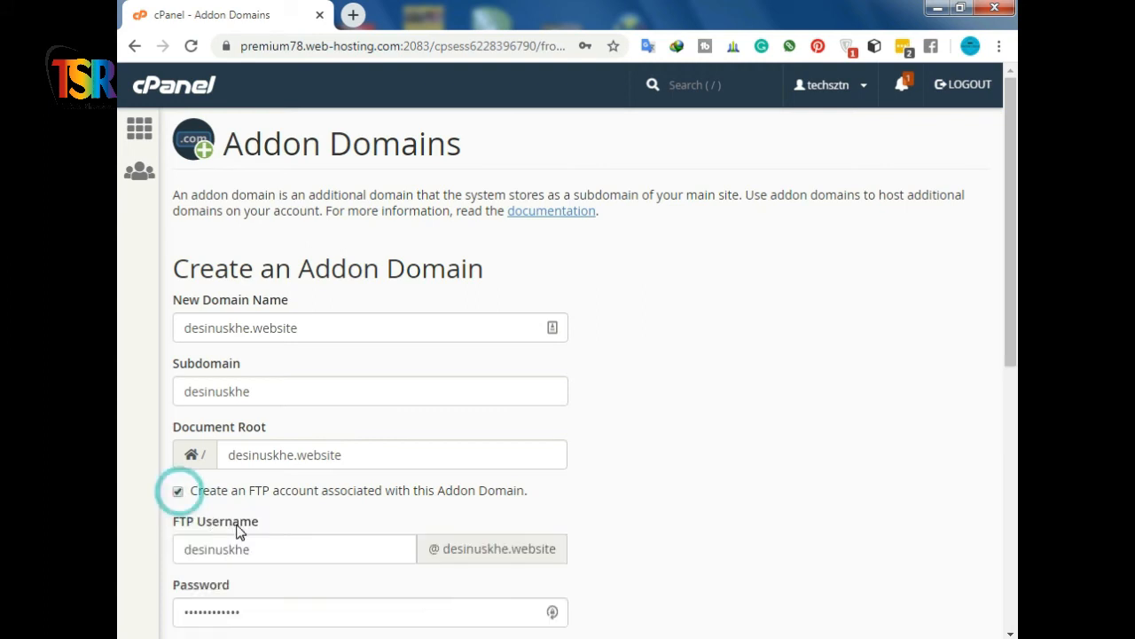
pyautogui.click(179, 492)
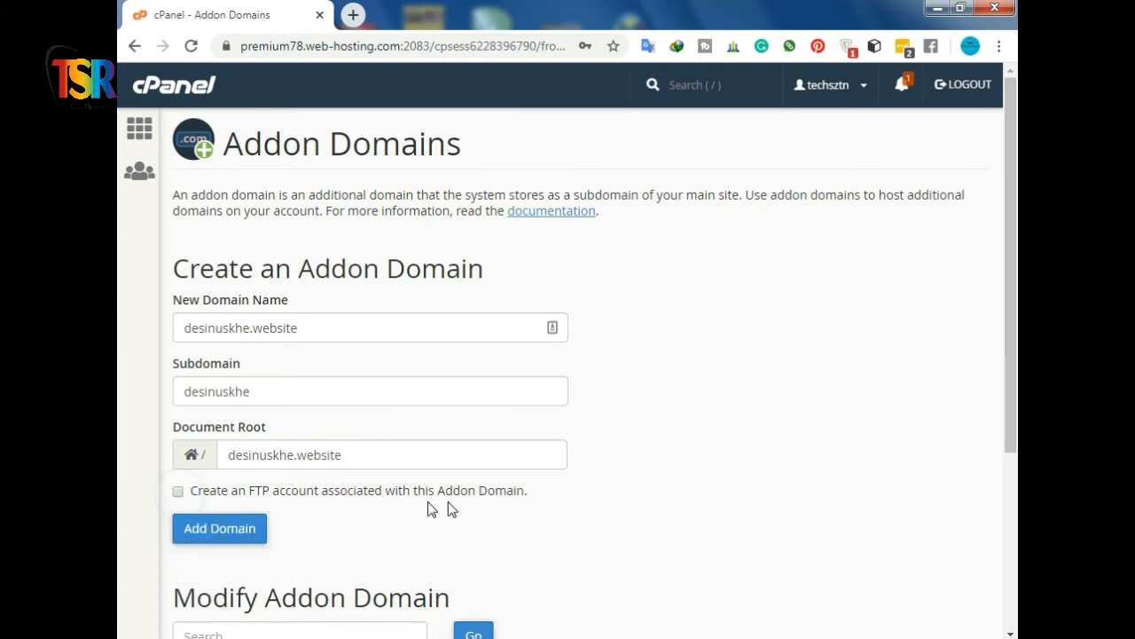
pyautogui.click(235, 533)
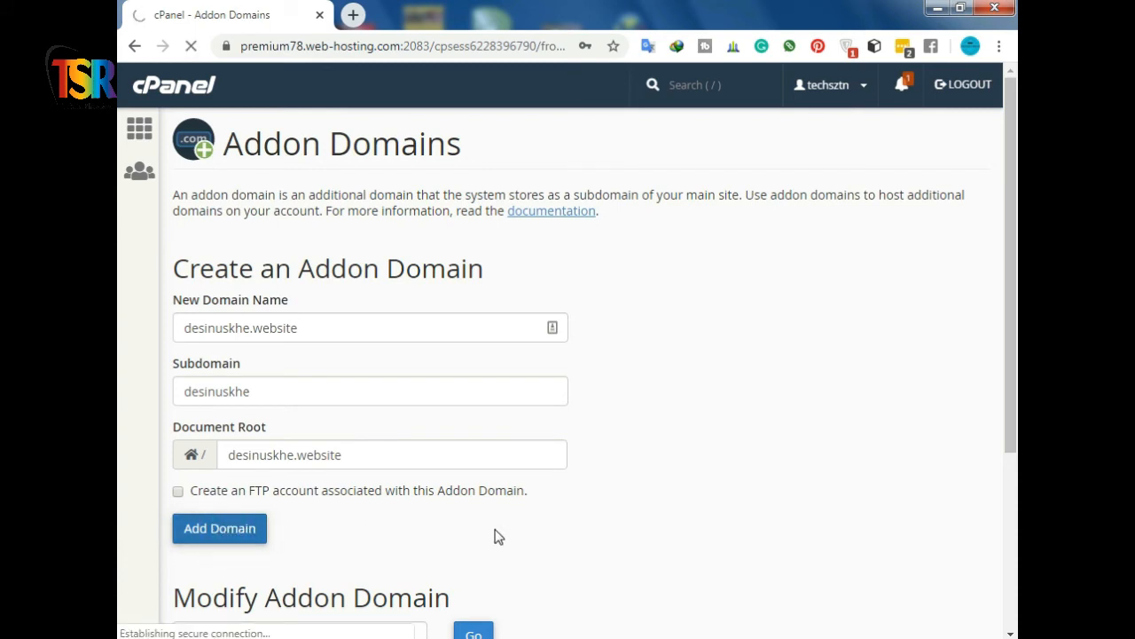
# Step: Open the HTTPS redirect settings for the new addon domain and review its entry in the installed SSL list
pyautogui.scroll(-1, 497, 538)
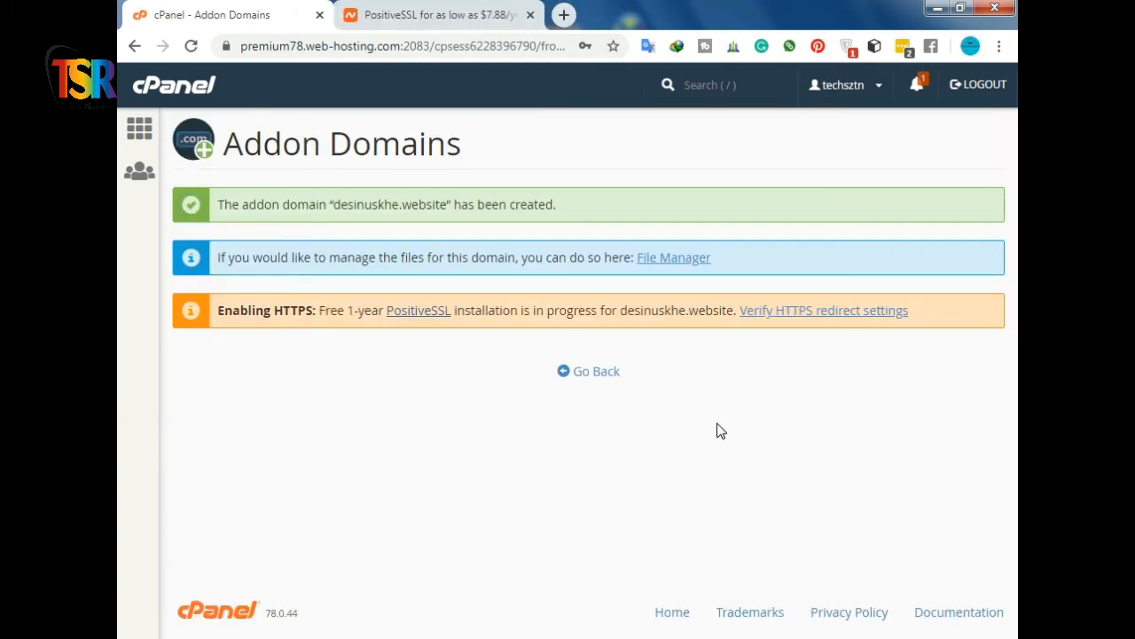
pyautogui.click(815, 318)
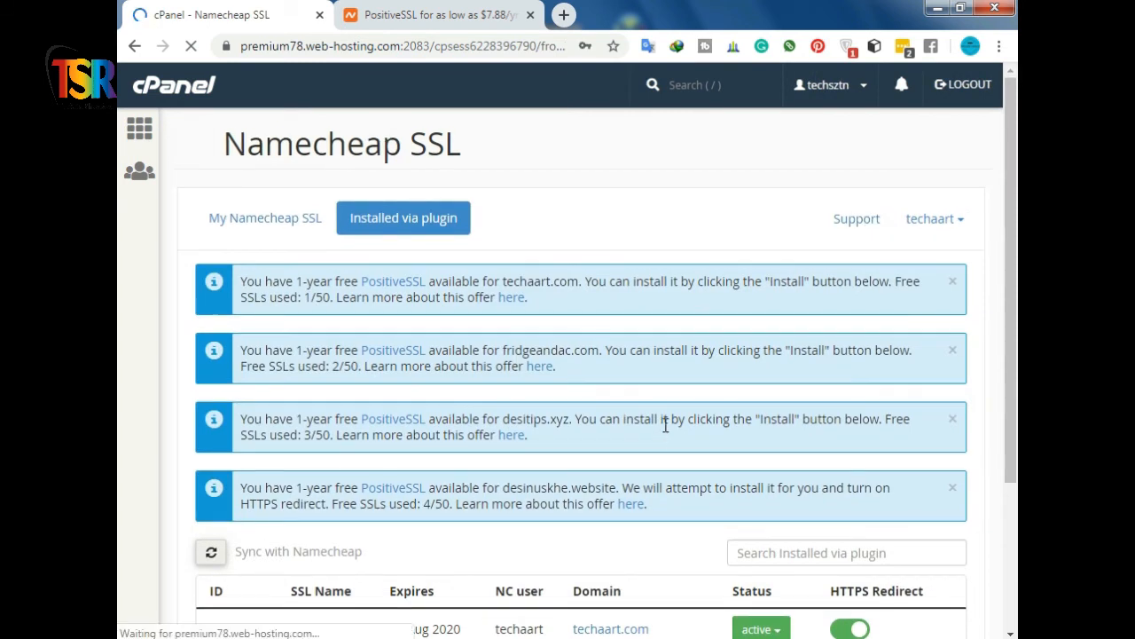
pyautogui.scroll(-1, 665, 425)
pyautogui.scroll(-1, 665, 425)
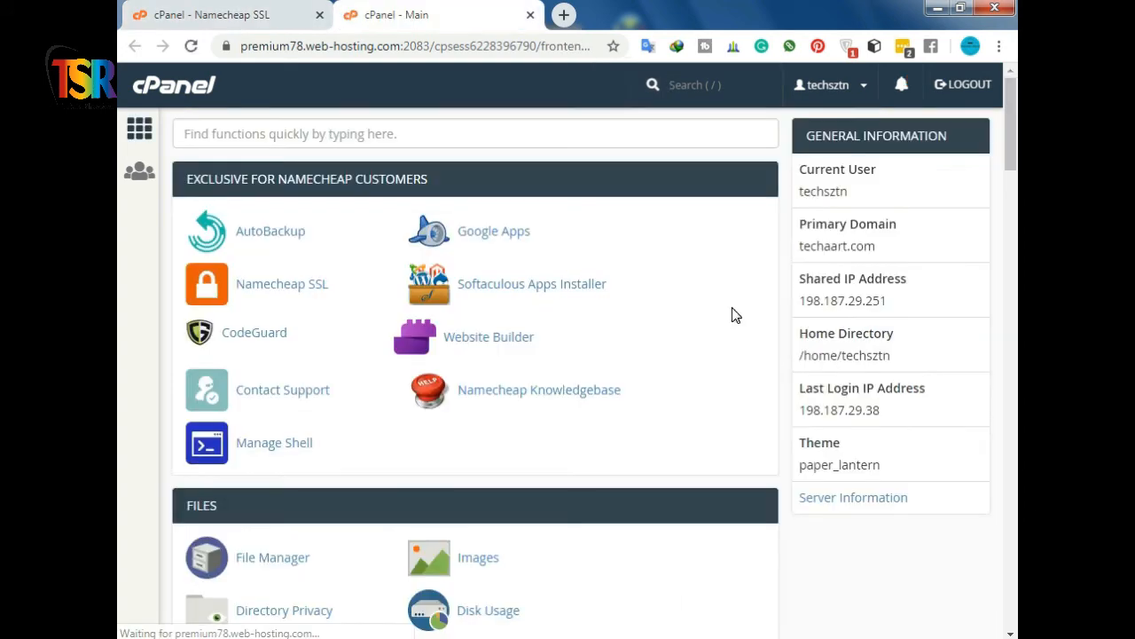
# Step: Open the WordPress installation form in Softaculous Apps Installer from the cPanel main page
pyautogui.click(523, 287)
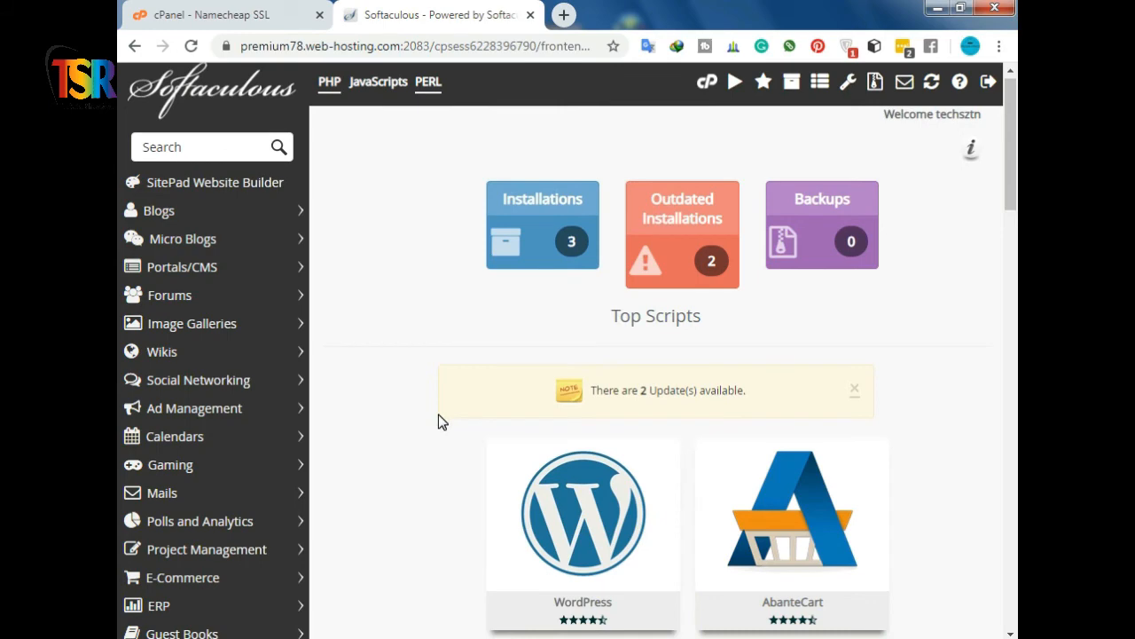
pyautogui.scroll(-2, 440, 420)
pyautogui.moveTo(548, 382)
pyautogui.click(519, 393)
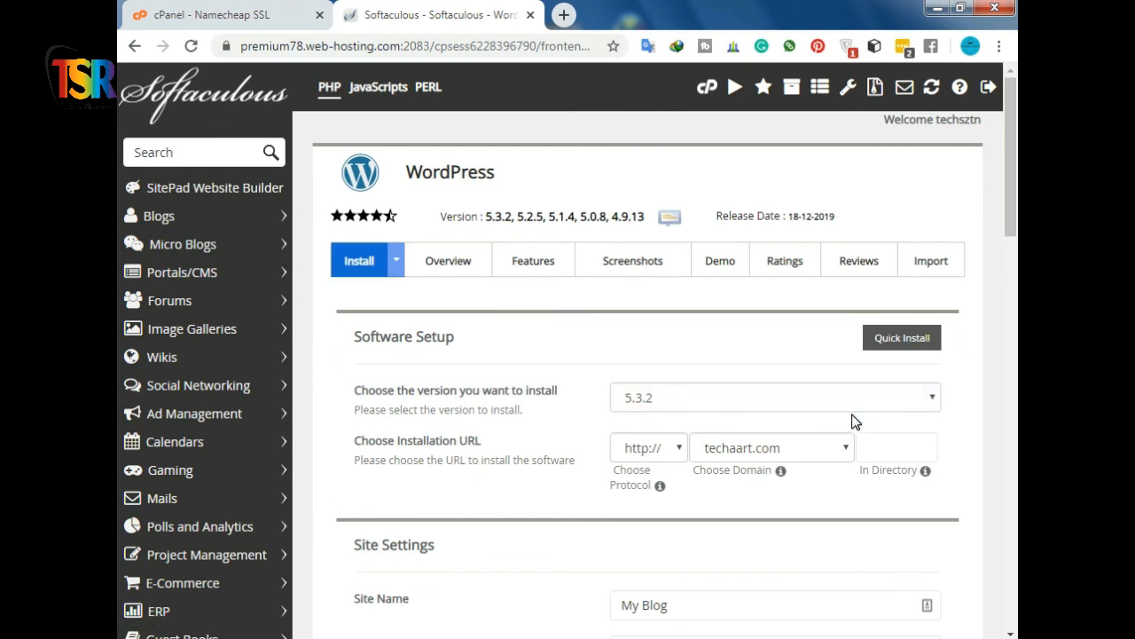
pyautogui.click(844, 450)
pyautogui.click(665, 448)
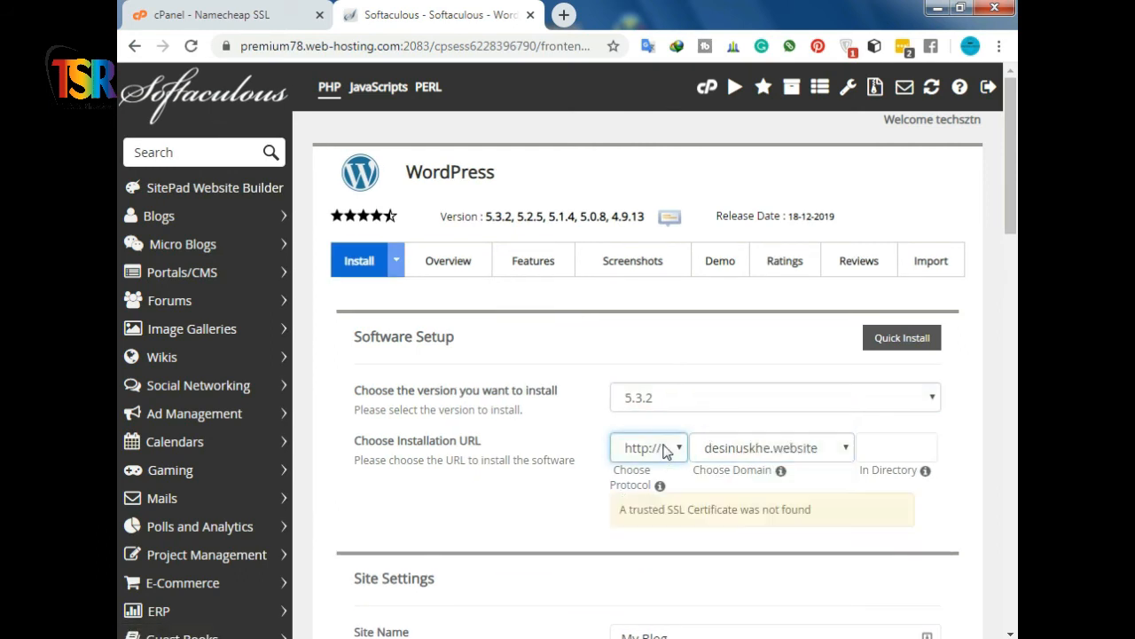
pyautogui.click(665, 449)
pyautogui.click(667, 528)
pyautogui.scroll(-3, 975, 489)
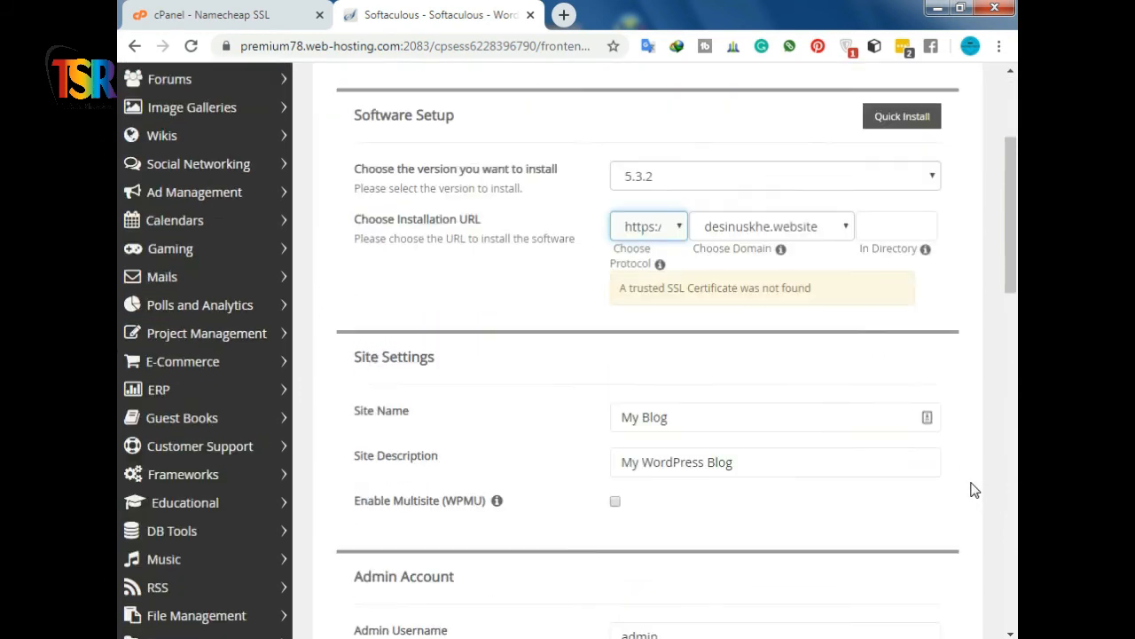
# Step: Replace the default WordPress site name with "Desi Nuskhe"
pyautogui.click(689, 375)
pyautogui.moveTo(685, 376); pyautogui.dragTo(608, 386)
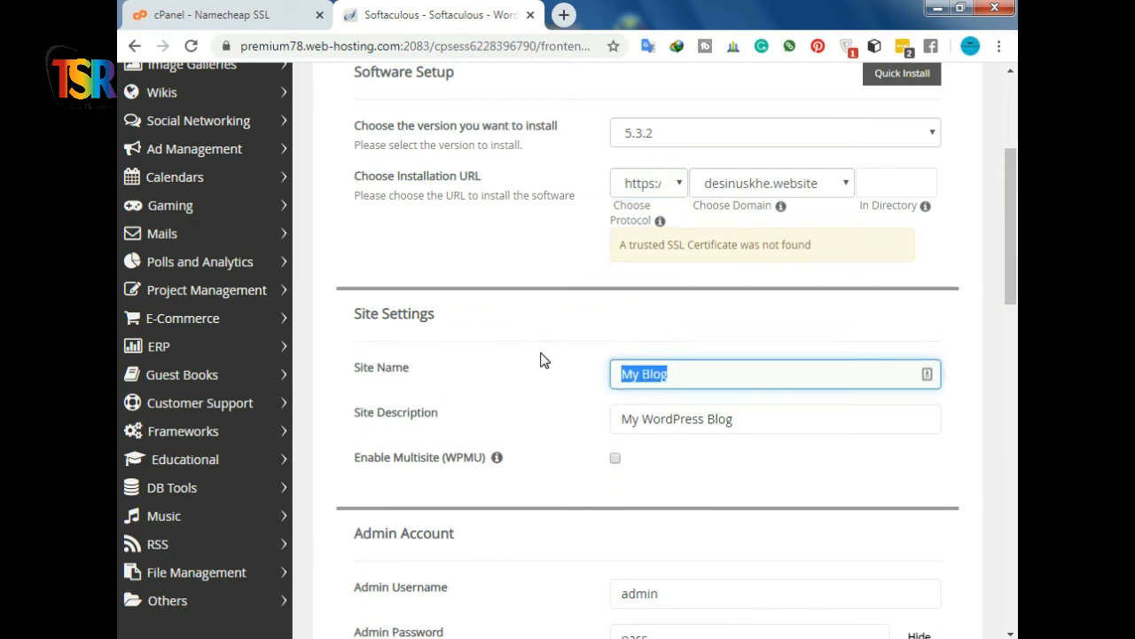
pyautogui.write('De')
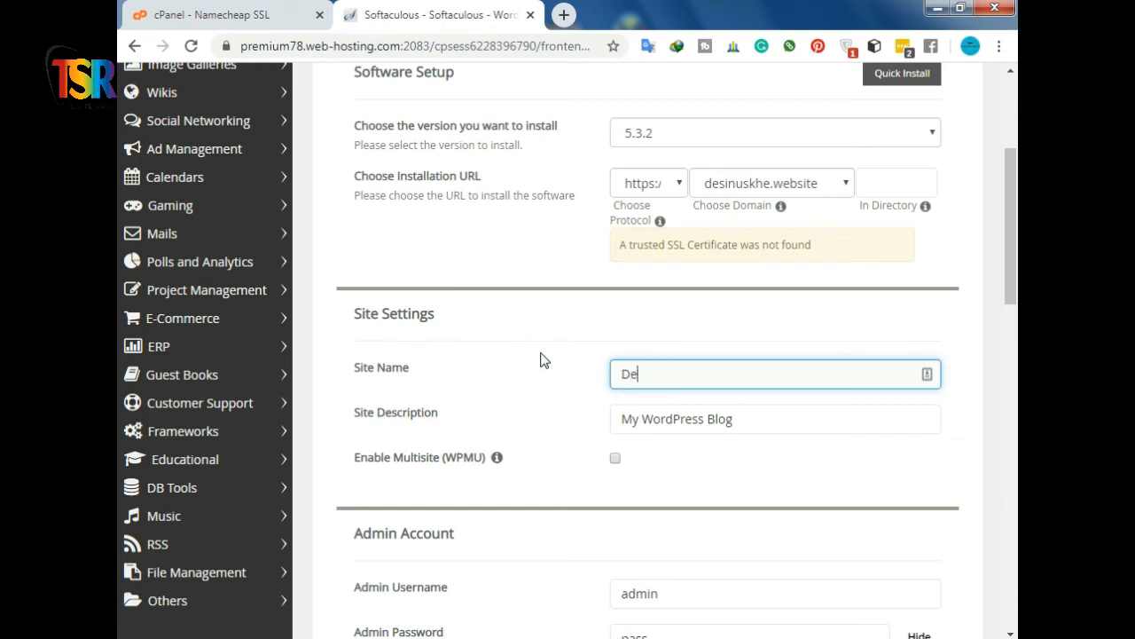
pyautogui.write('si Nuskhe')
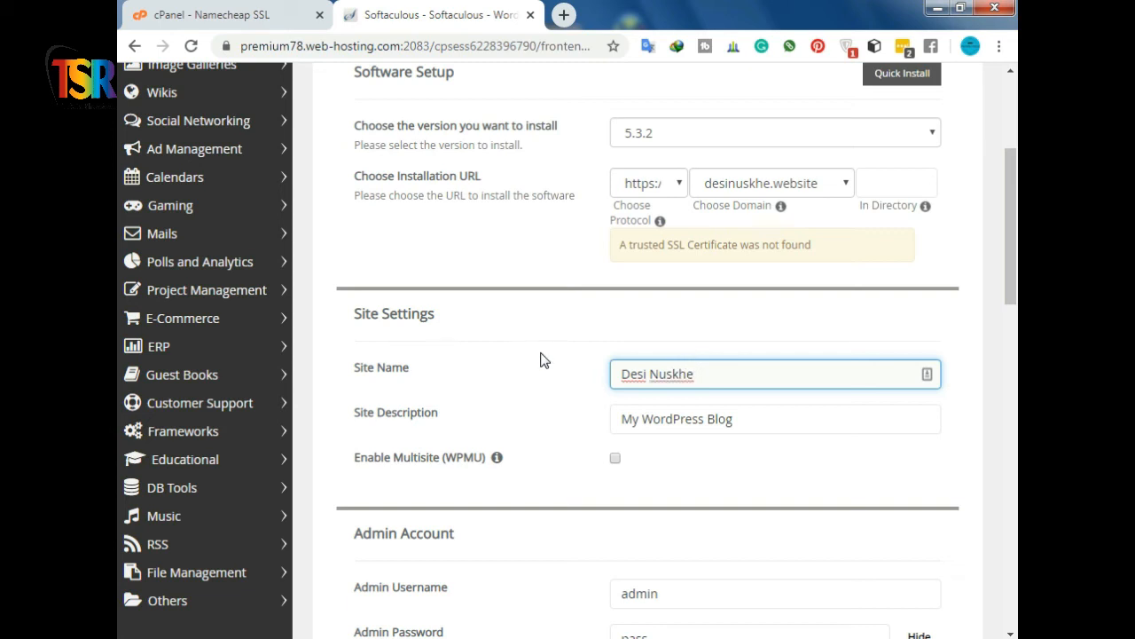
pyautogui.click(710, 480)
# Step: Generate a strong random password for the Admin Password field of the WordPress admin account
pyautogui.scroll(-2, 710, 480)
pyautogui.click(707, 458)
pyautogui.click(670, 486)
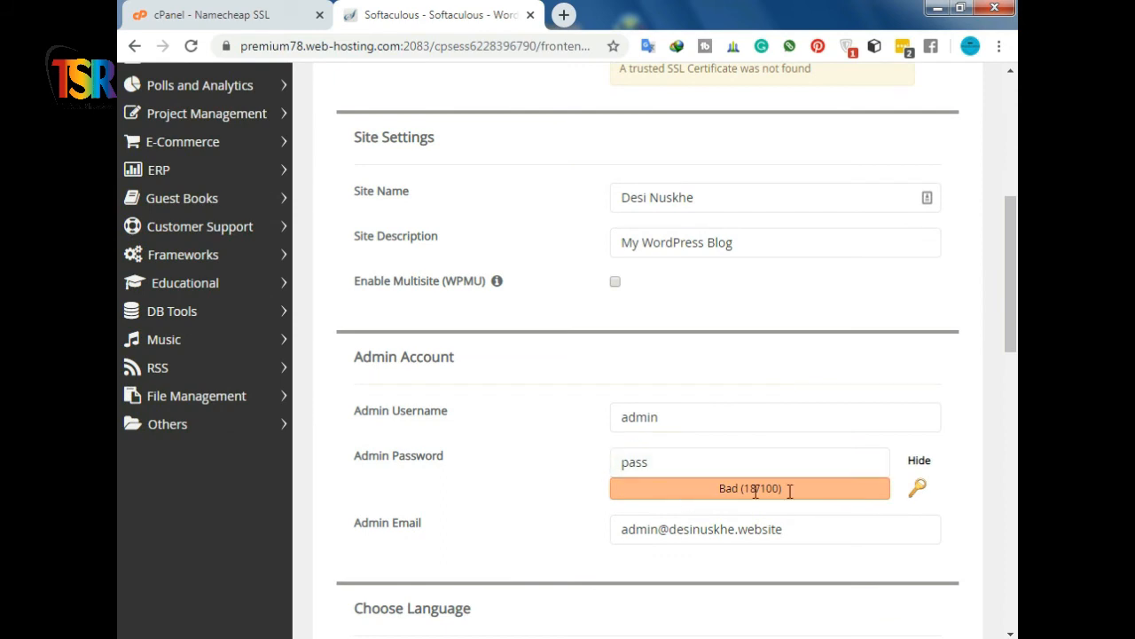
pyautogui.click(918, 490)
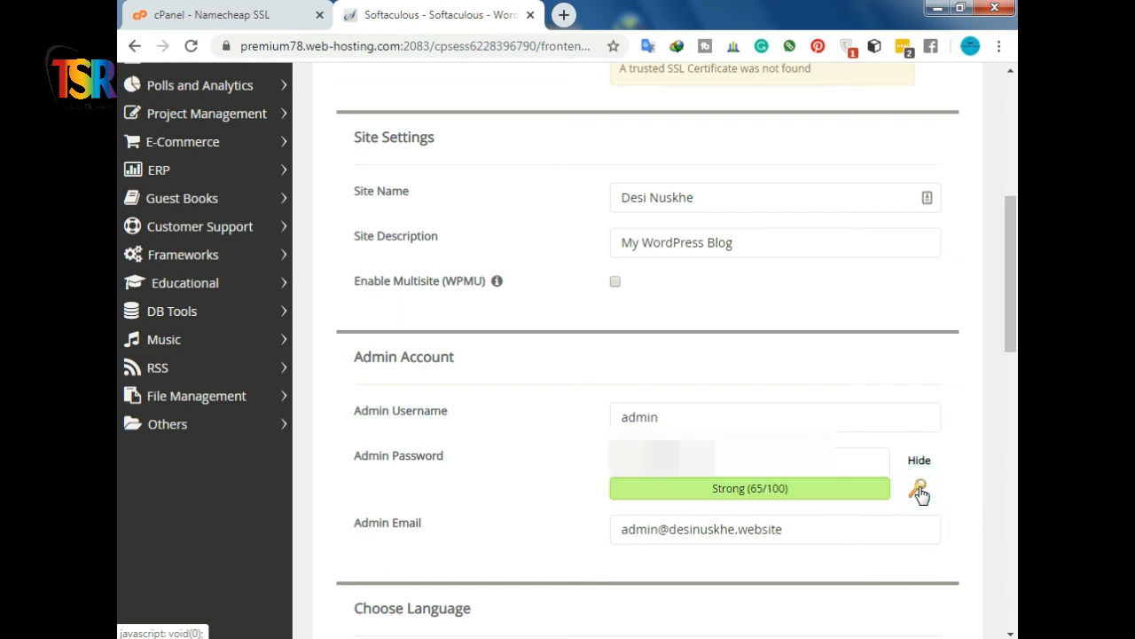
pyautogui.click(743, 473)
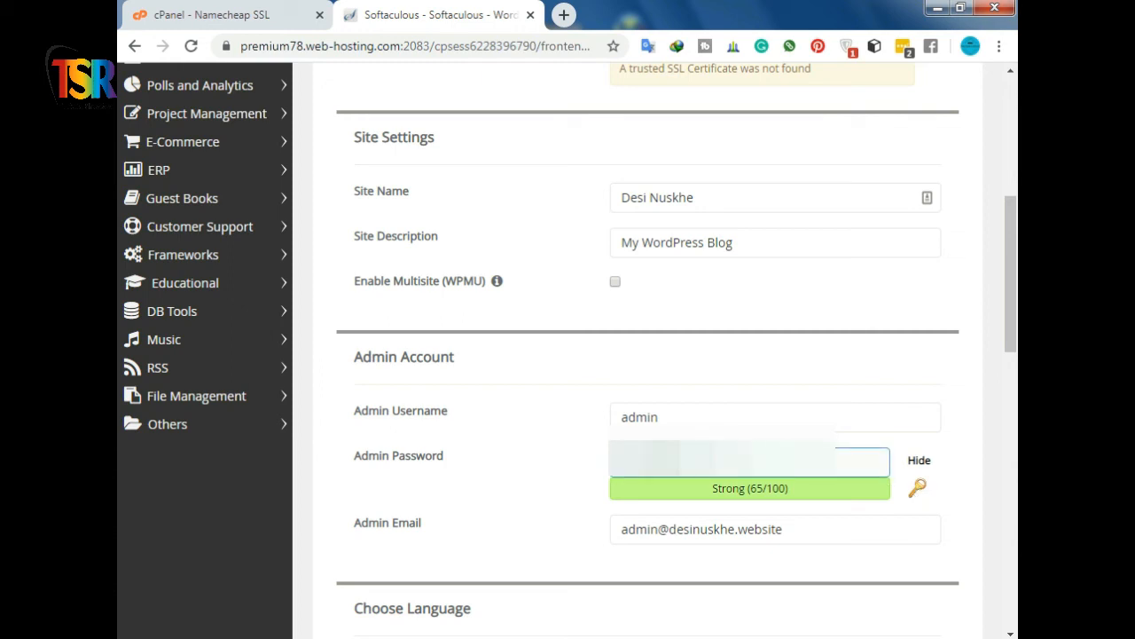
# Step: Include the Classic Editor and Limit Login Attempts (Loginizer) plugins in the WordPress installation
pyautogui.scroll(-5, 668, 503)
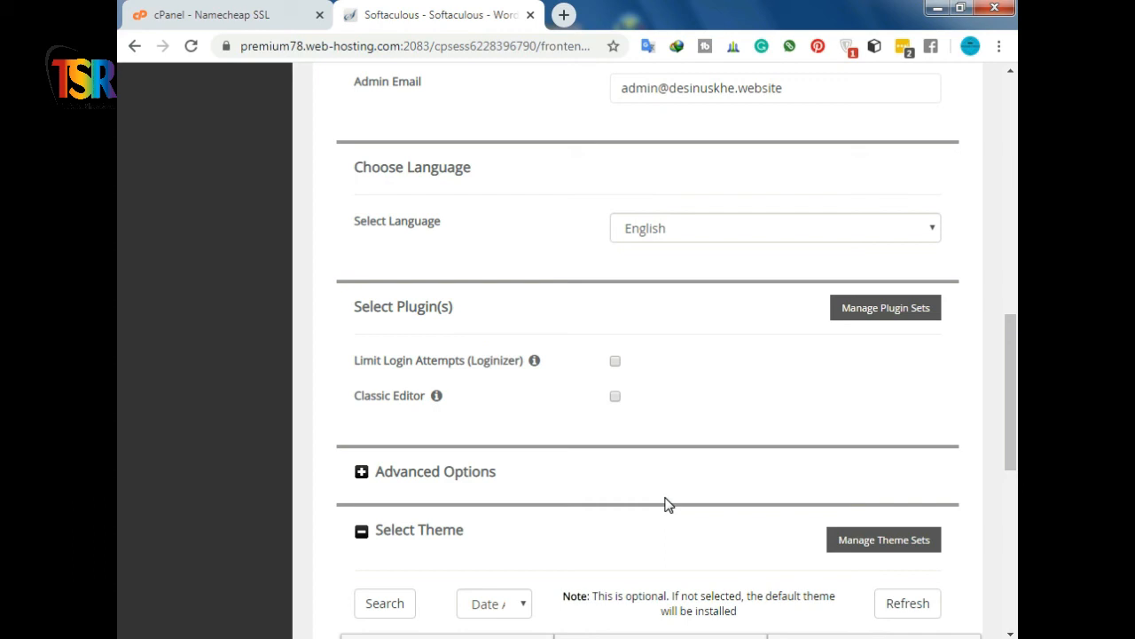
pyautogui.click(615, 395)
pyautogui.click(616, 362)
# Step: Select the EduExpert theme and start the WordPress installation
pyautogui.scroll(-1, 639, 504)
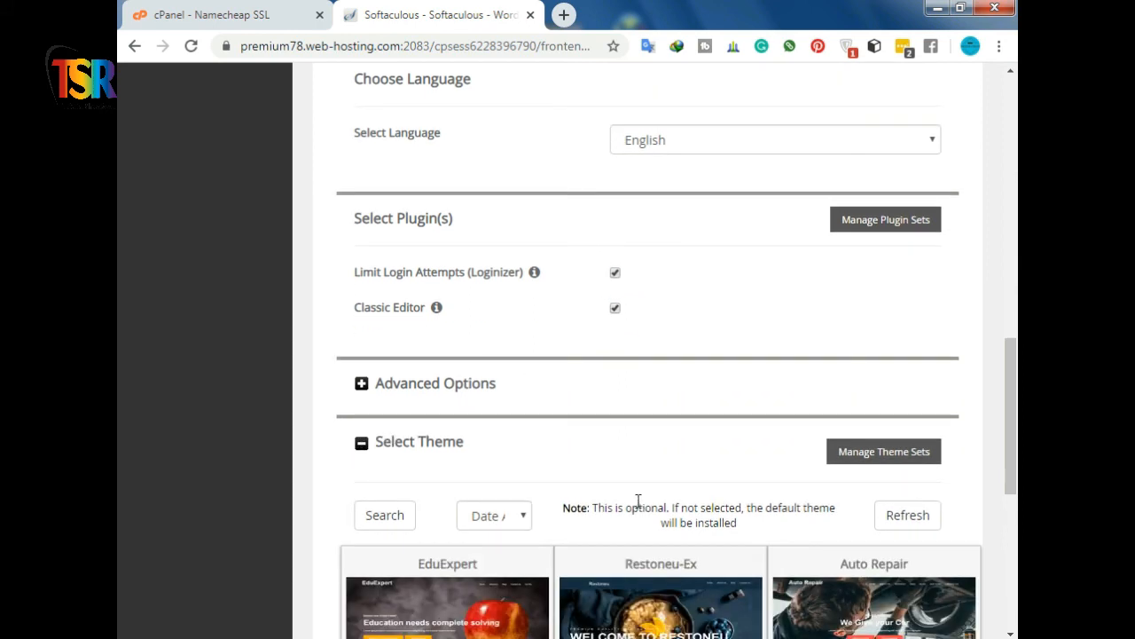
pyautogui.scroll(-2, 591, 479)
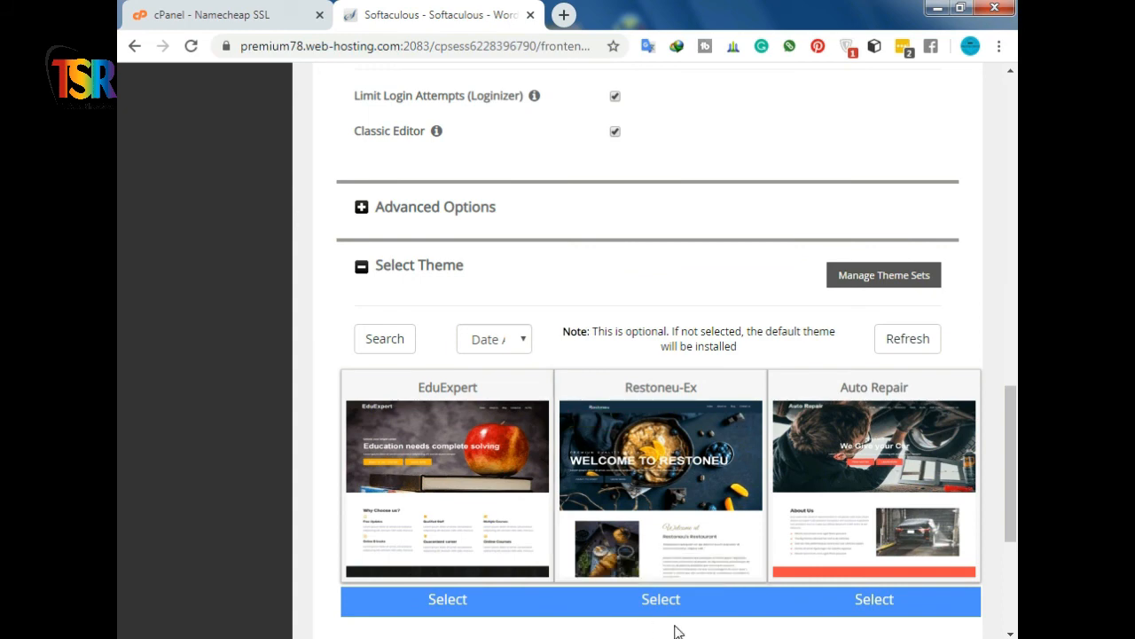
pyautogui.scroll(-2, 595, 502)
pyautogui.click(479, 337)
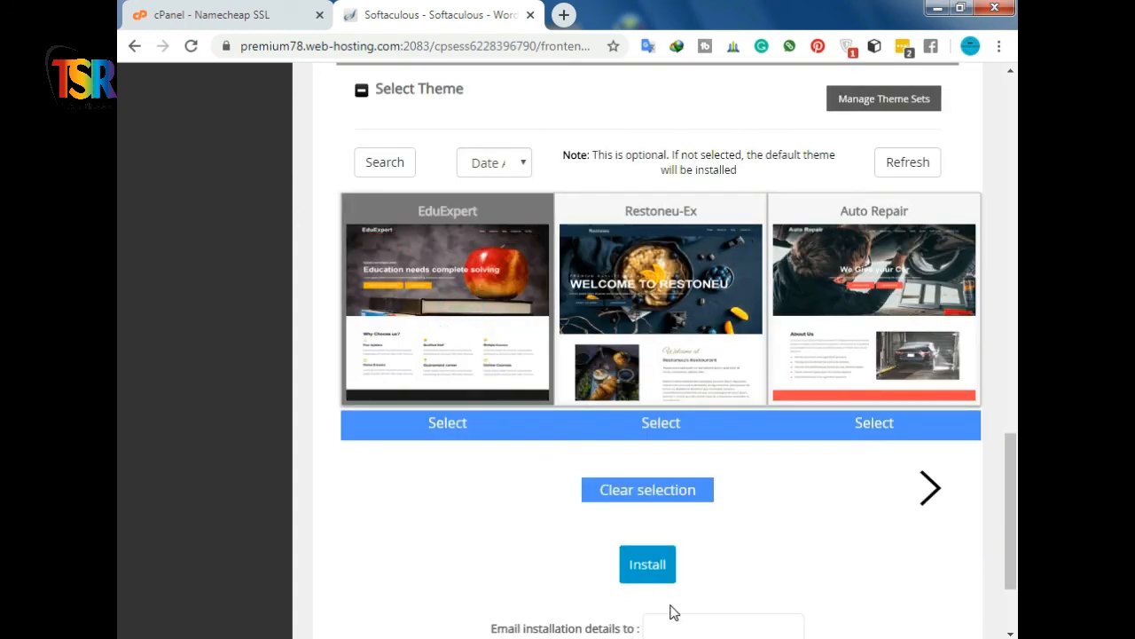
pyautogui.click(647, 565)
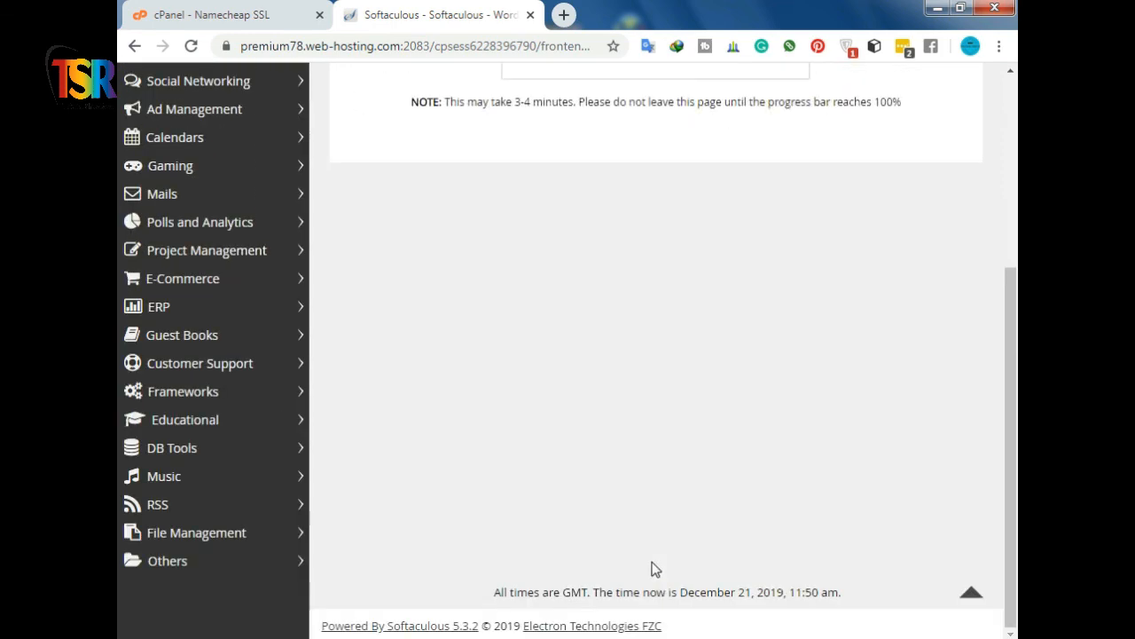
pyautogui.scroll(3, 641, 536)
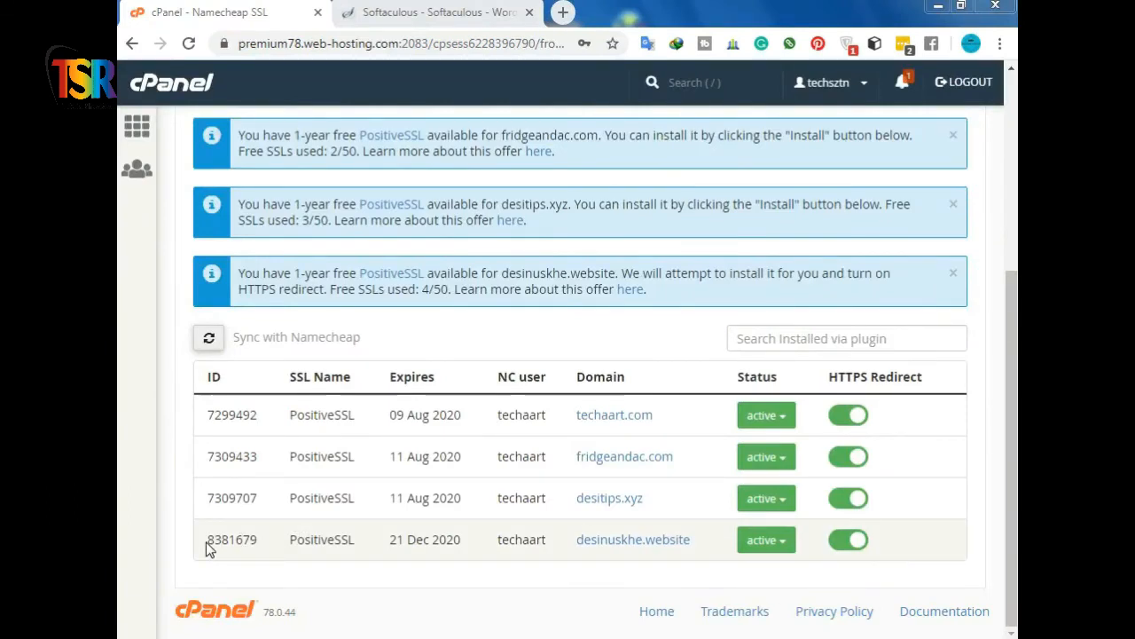
# Step: Check the certificate actions and HTTPS redirect setting for desinuskhe.website in Namecheap SSL
pyautogui.click(786, 541)
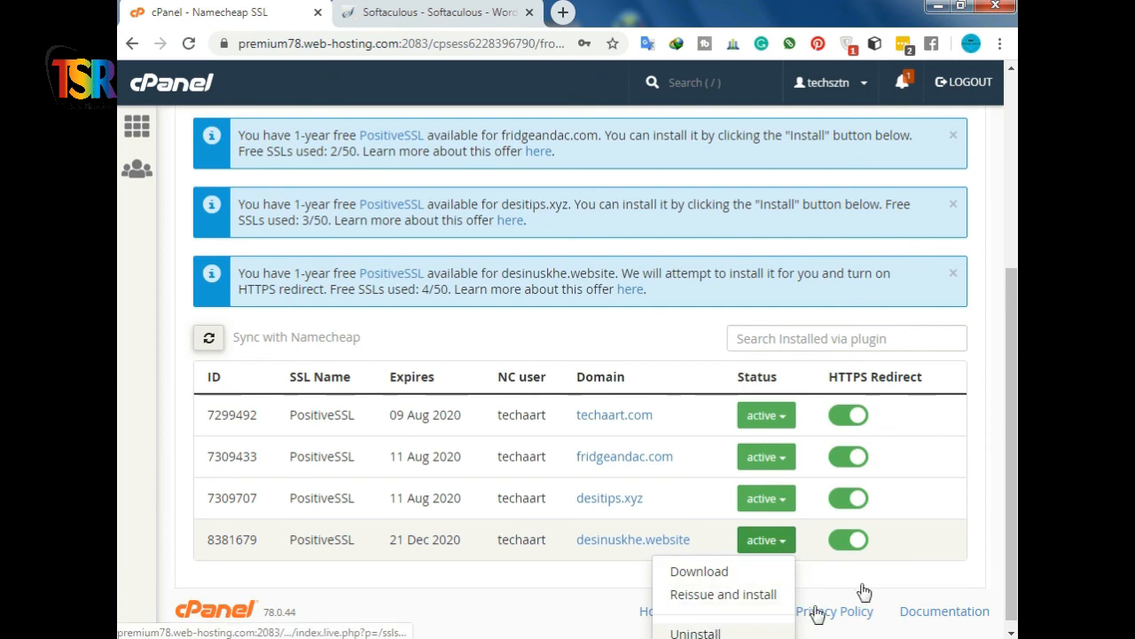
pyautogui.click(974, 559)
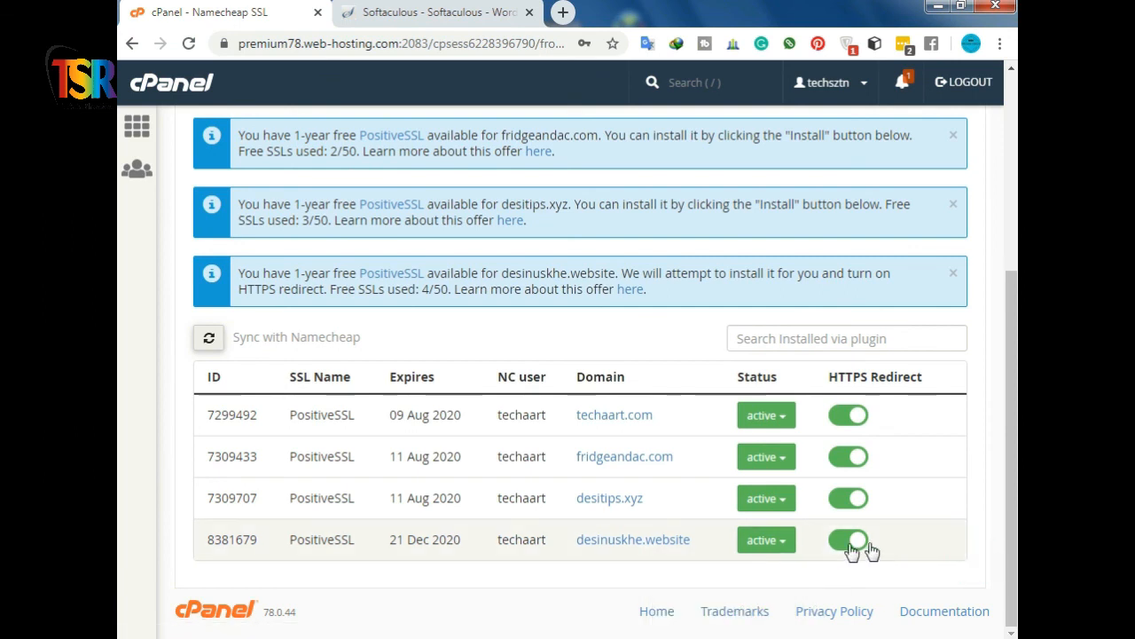
# Step: Open the newly installed site from the Softaculous confirmation page, inspect its connection security and homepage, and close it
pyautogui.click(438, 11)
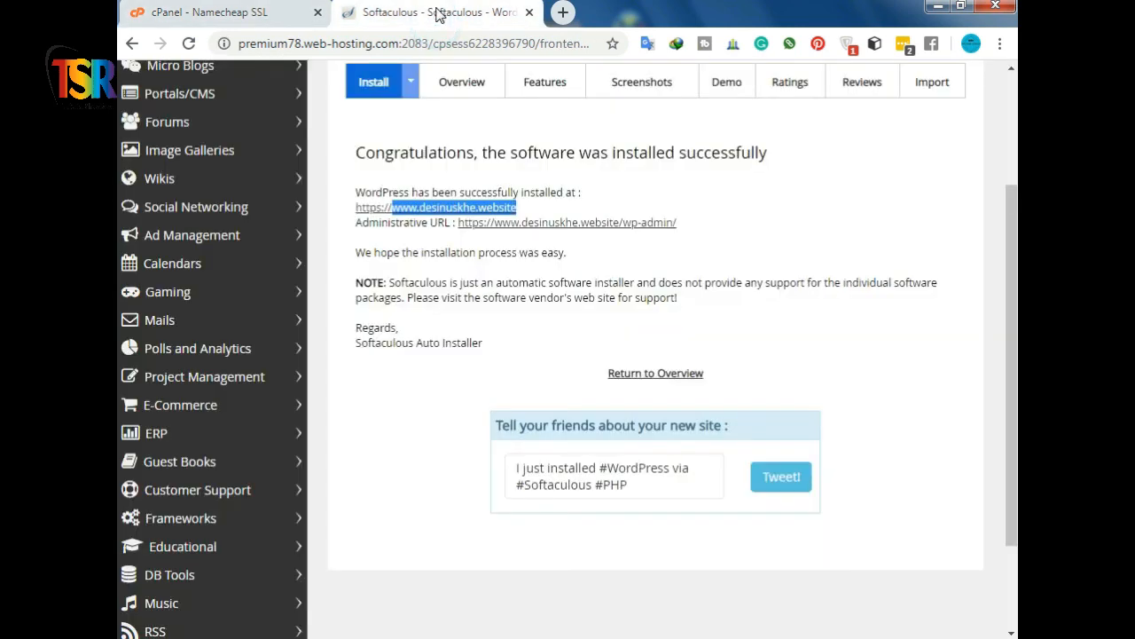
pyautogui.click(711, 251)
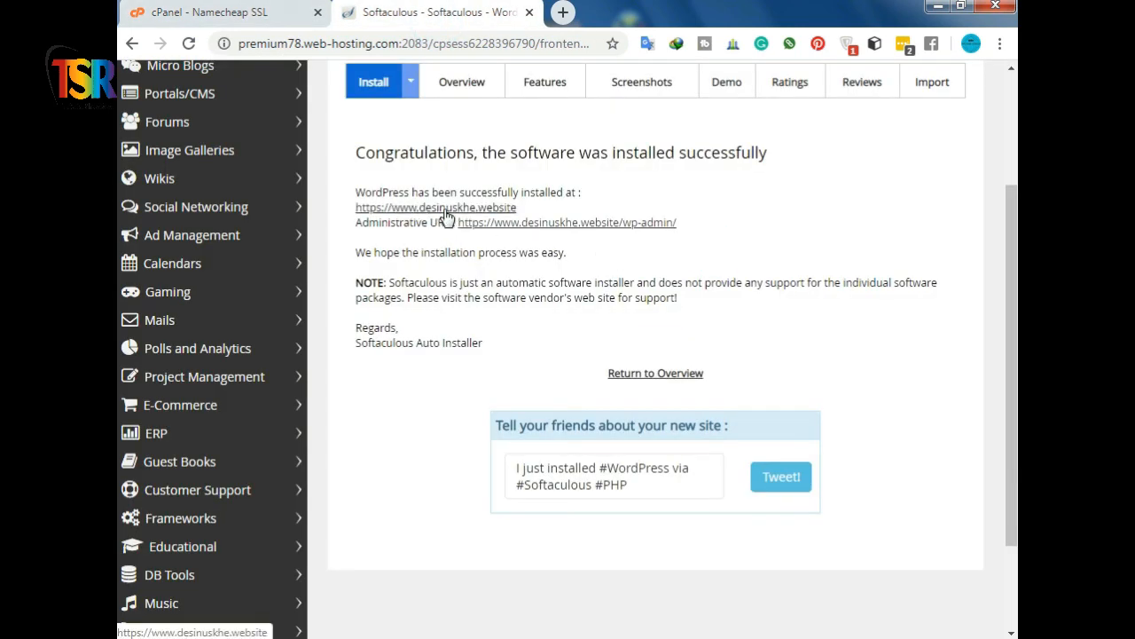
pyautogui.click(446, 210)
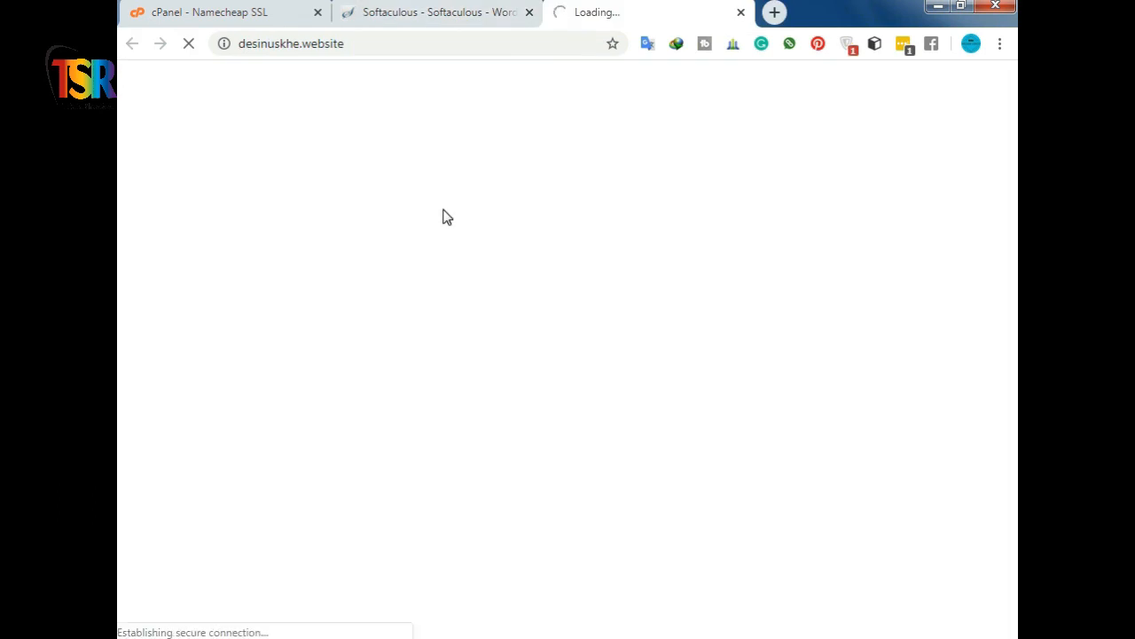
pyautogui.click(222, 44)
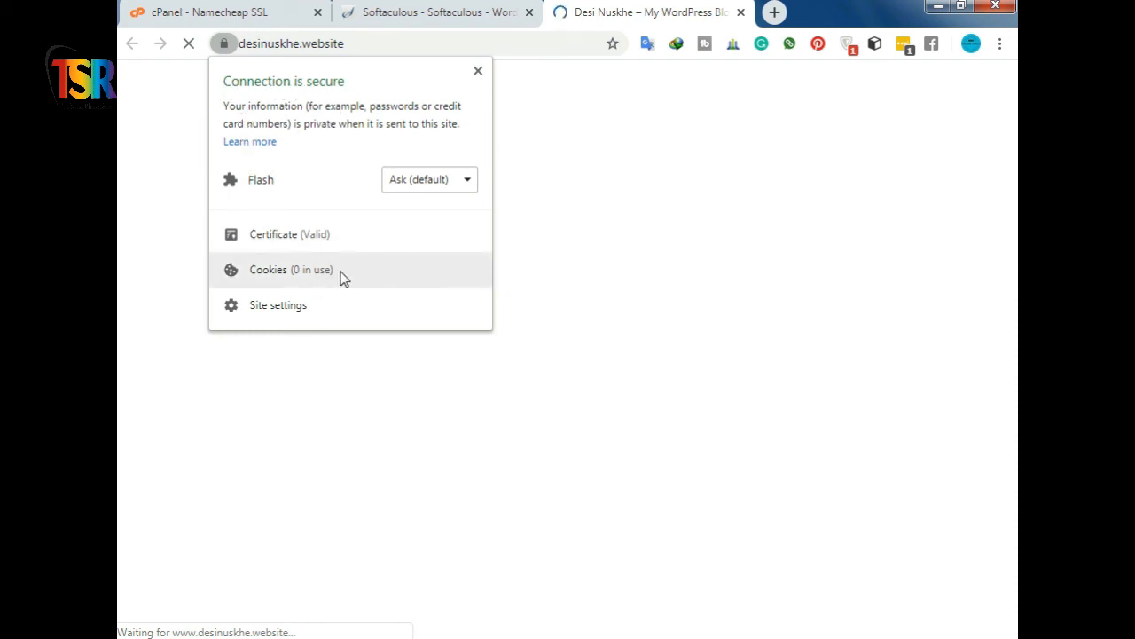
pyautogui.click(527, 130)
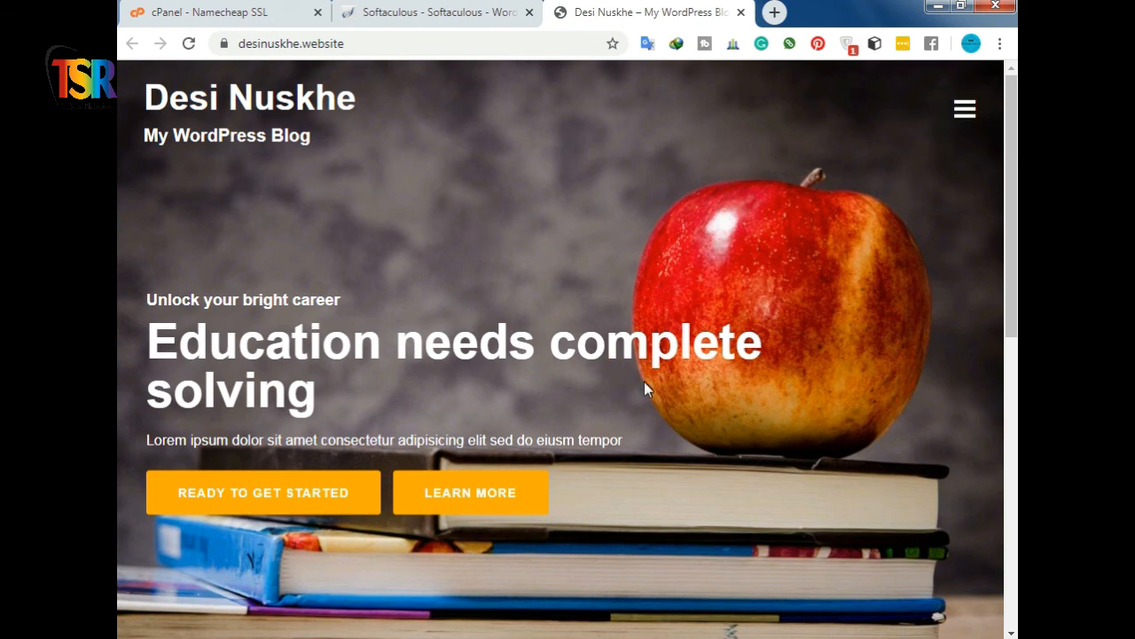
pyautogui.click(741, 12)
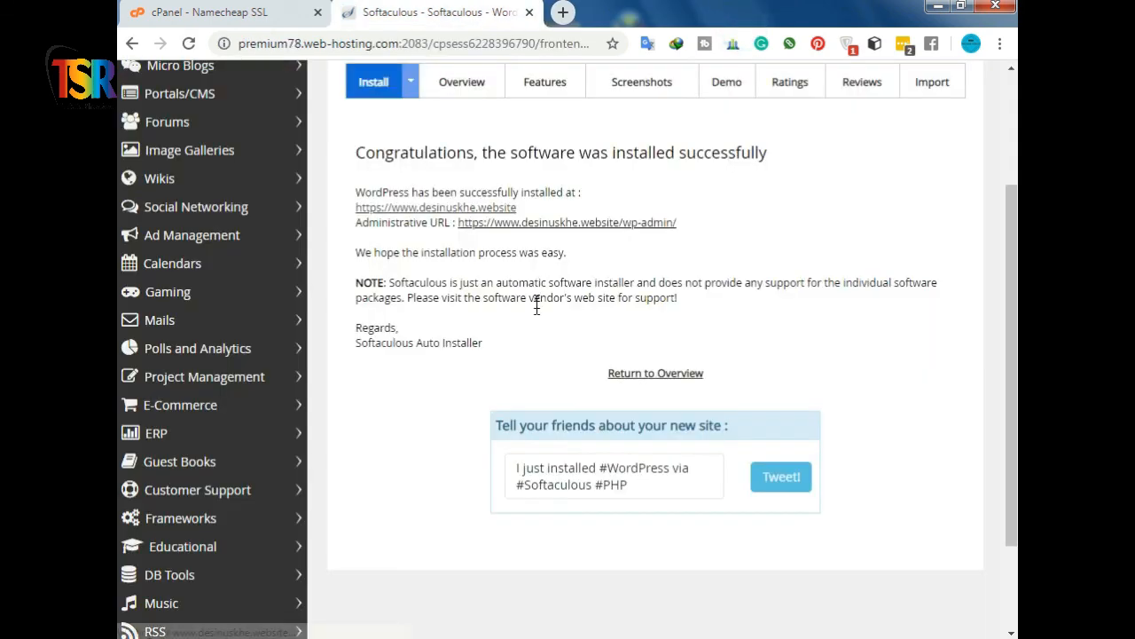
# Step: Open the new site's WordPress administrative URL from the installation confirmation page
pyautogui.click(569, 222)
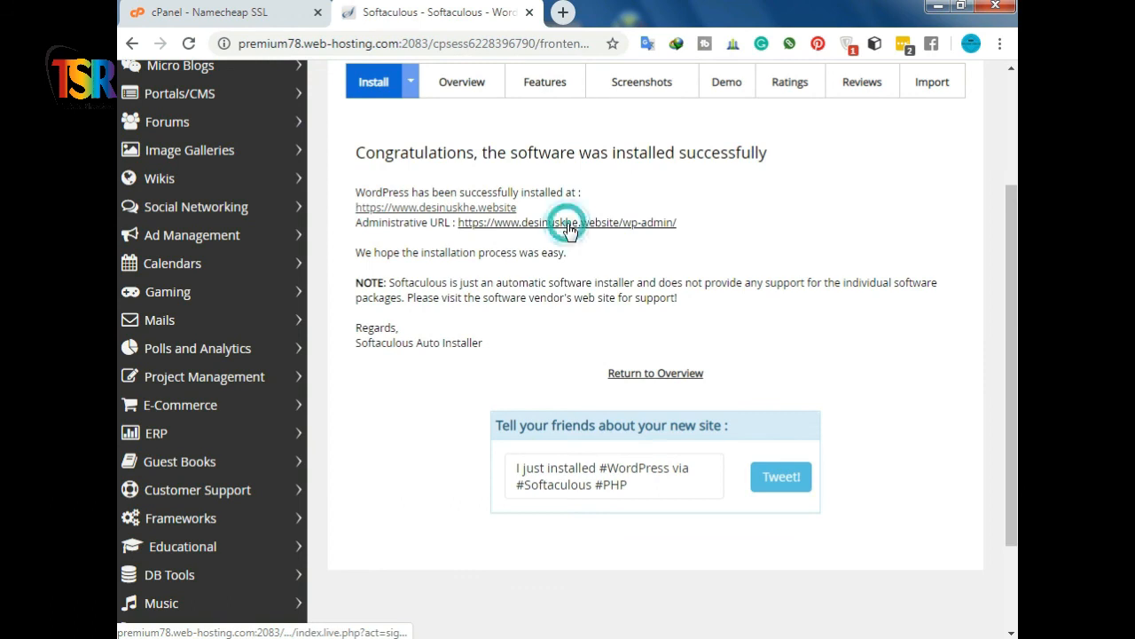